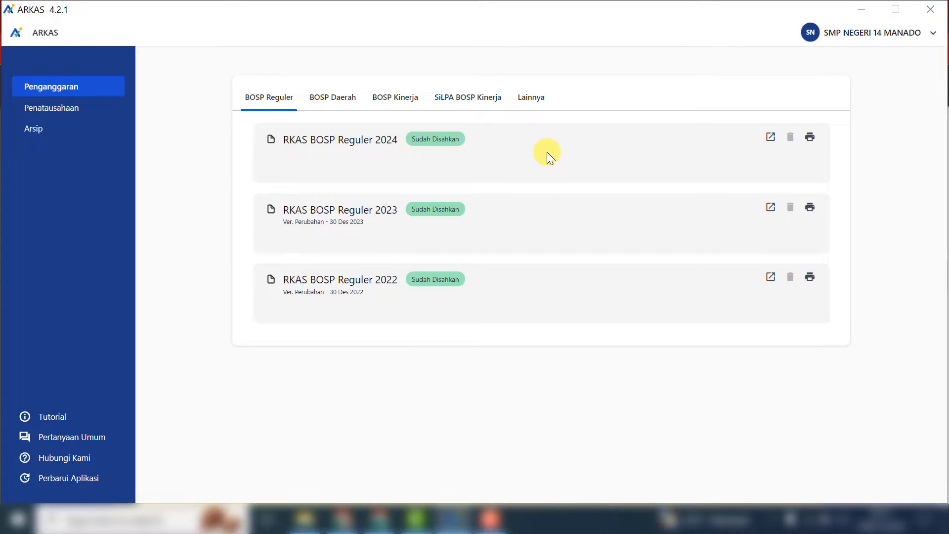
# - Open Penatausahaan to list BKU BOSP Reguler 2024 (Belum Aktif) alongside finished 2023 and 2022
pyautogui.click(64, 109)
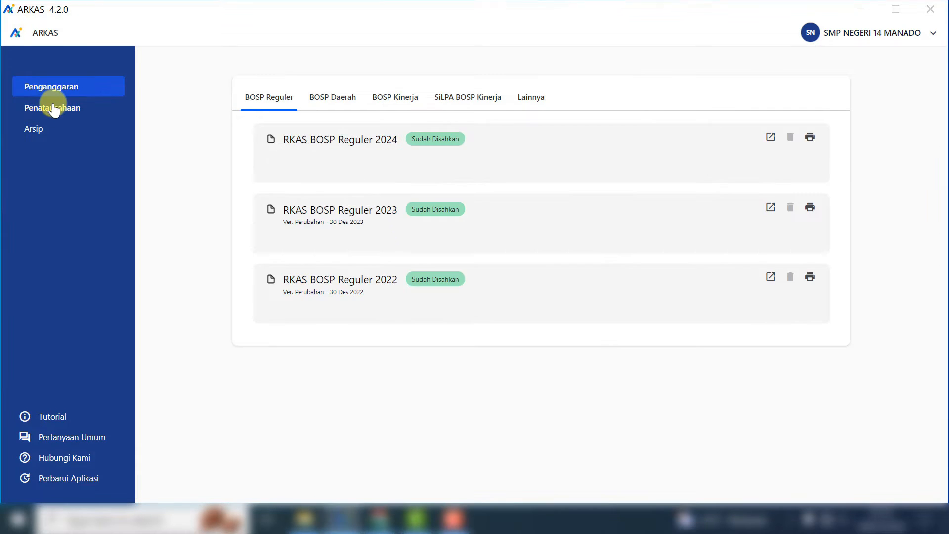
pyautogui.click(53, 106)
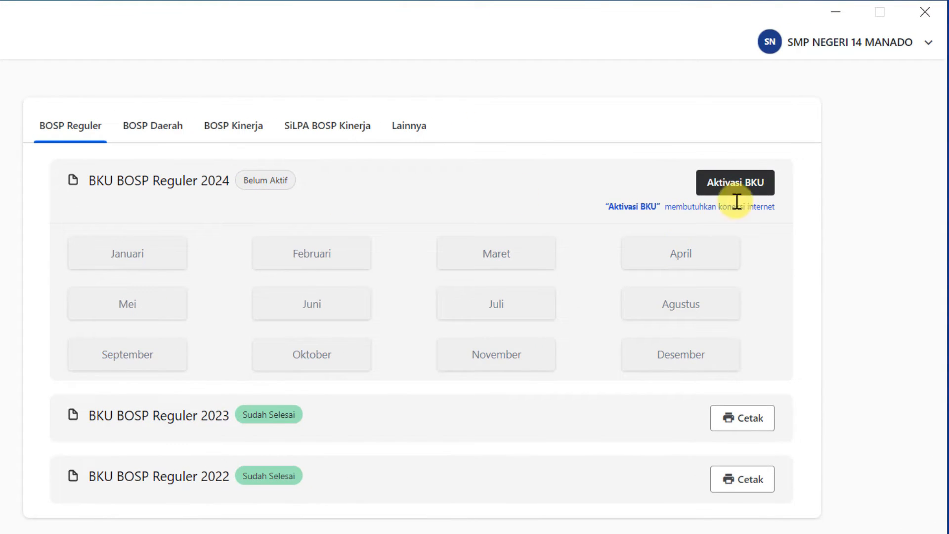
# - Start 2024 BKU activation, restore Wi-Fi, and re-sync to load the Rp 122.140.000 Tahap 1 receipt
pyautogui.click(766, 188)
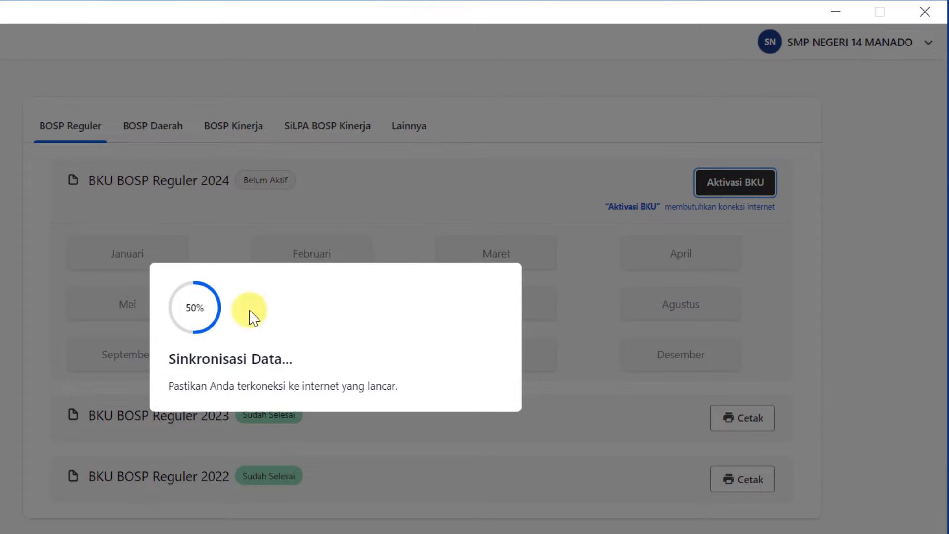
pyautogui.click(742, 533)
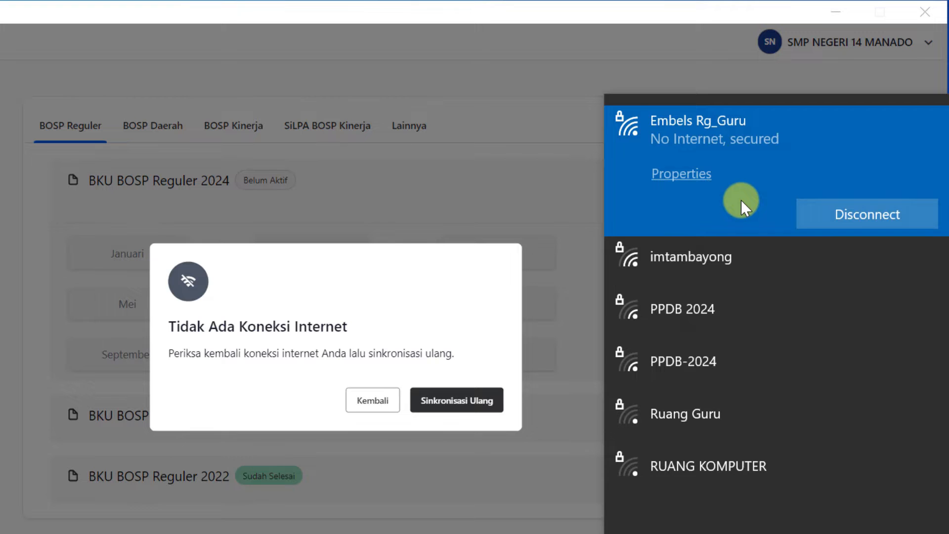
pyautogui.click(666, 533)
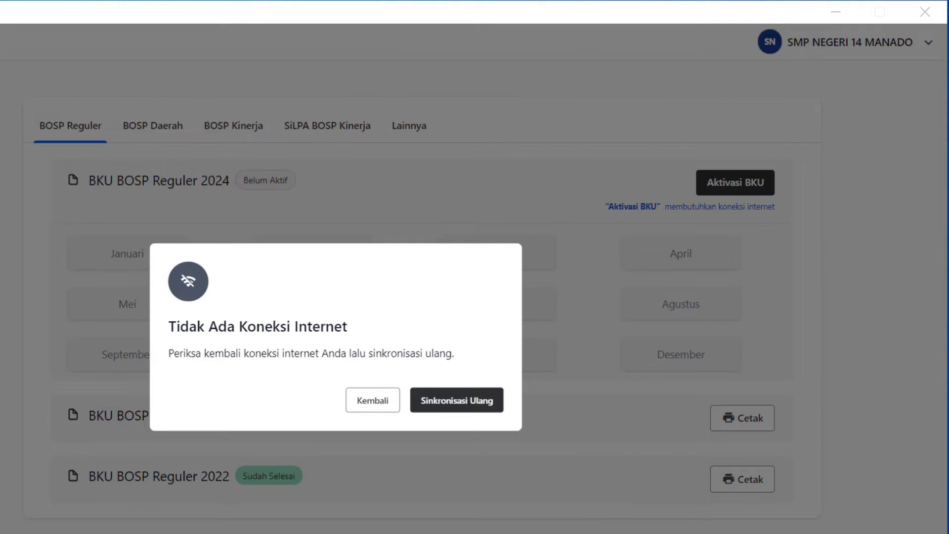
pyautogui.click(450, 408)
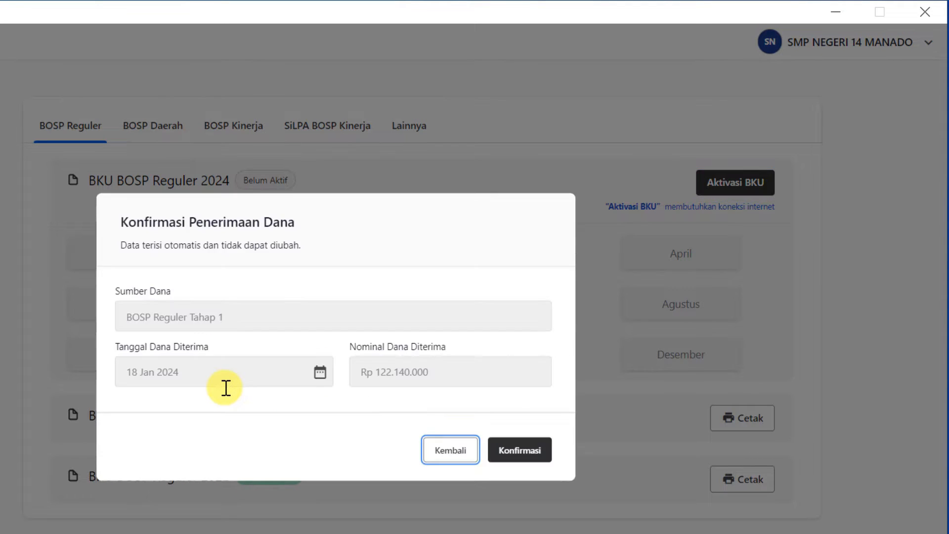
# - Confirm the Rp 122.140.000 Tahap 1 receipt against the bank statement and activate the 2024 BKU
pyautogui.moveTo(122, 225); pyautogui.dragTo(307, 231)
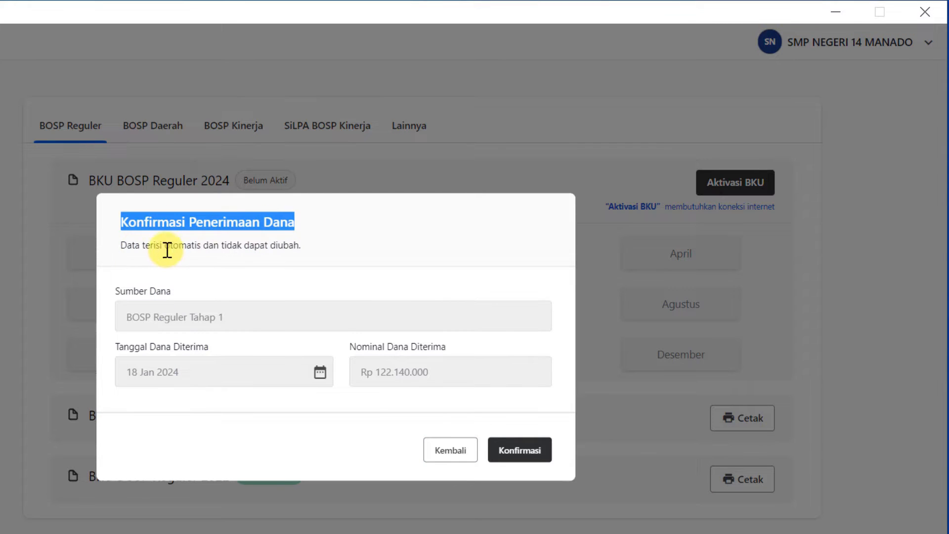
pyautogui.moveTo(121, 244); pyautogui.dragTo(307, 257)
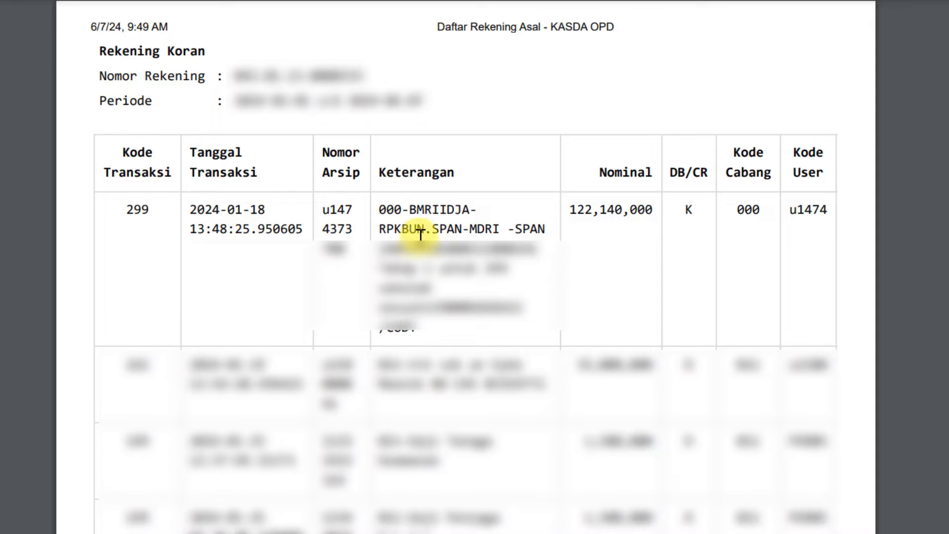
pyautogui.moveTo(571, 210); pyautogui.dragTo(659, 206)
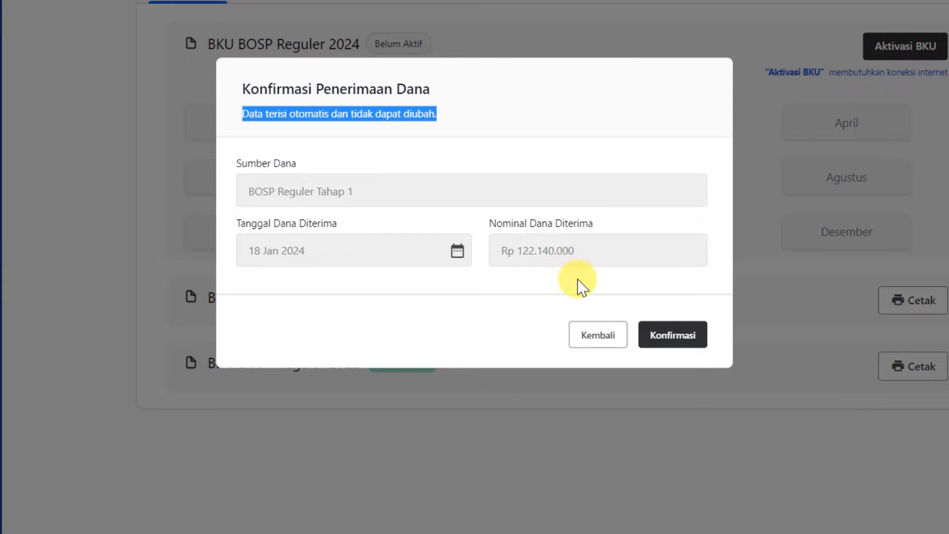
pyautogui.click(706, 341)
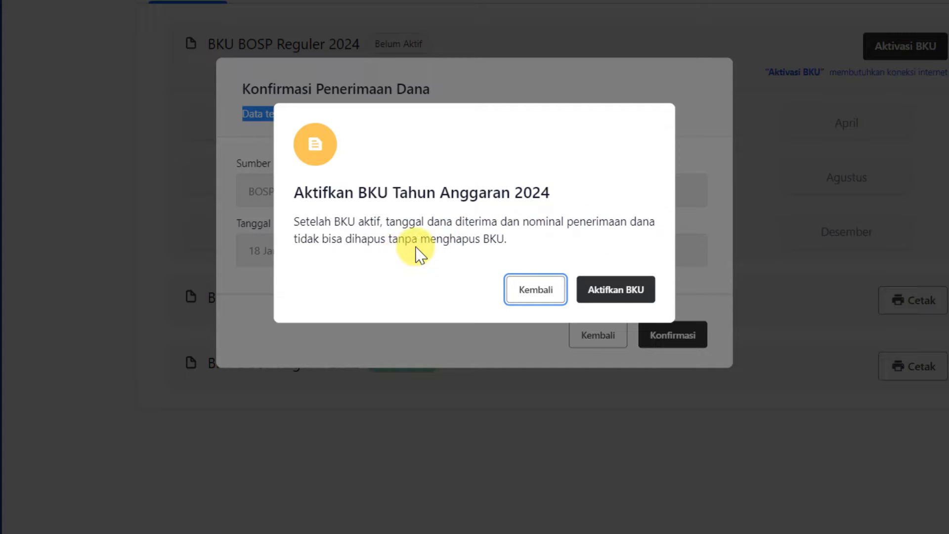
pyautogui.click(618, 292)
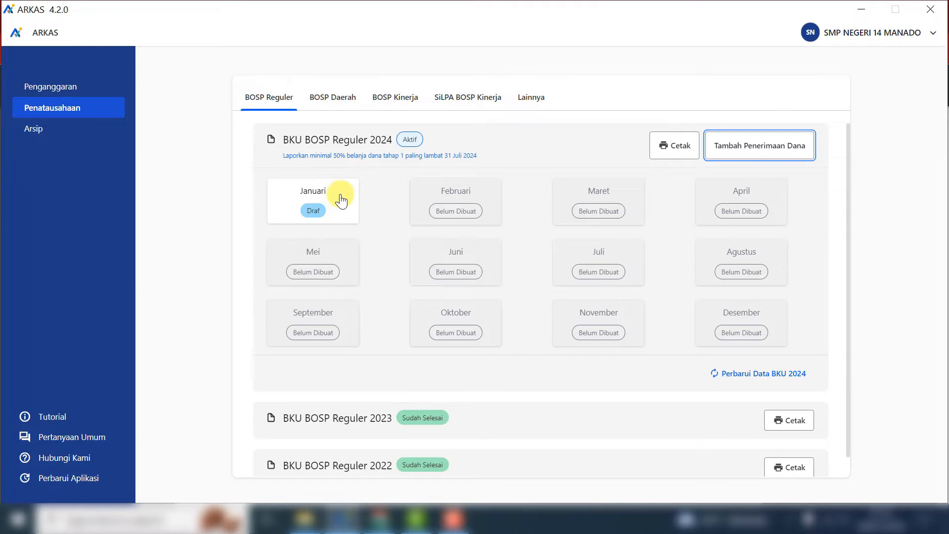
# - Review the 50% spending deadline note and open the Januari 2024 BKU draft
pyautogui.moveTo(285, 156); pyautogui.dragTo(460, 157)
pyautogui.moveTo(283, 155); pyautogui.dragTo(479, 156)
pyautogui.moveTo(283, 155); pyautogui.dragTo(482, 158)
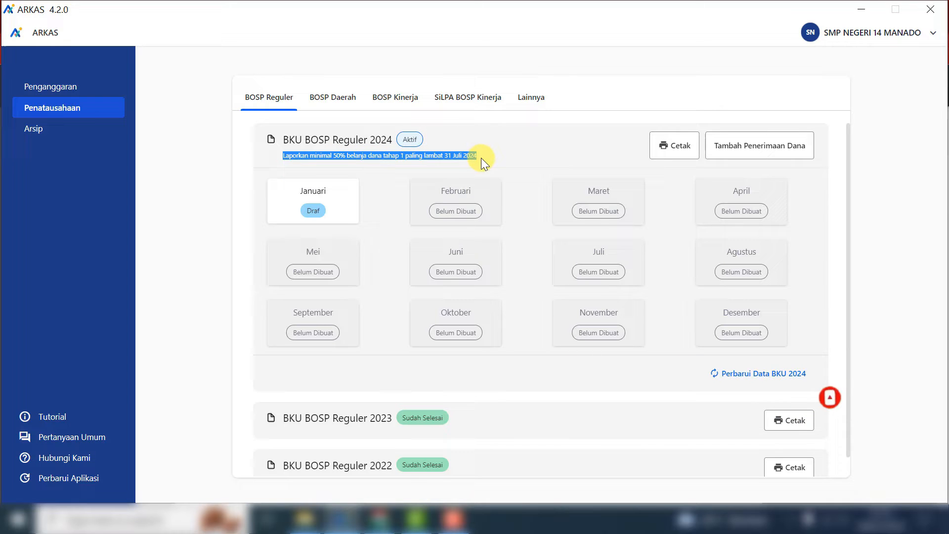
pyautogui.click(332, 218)
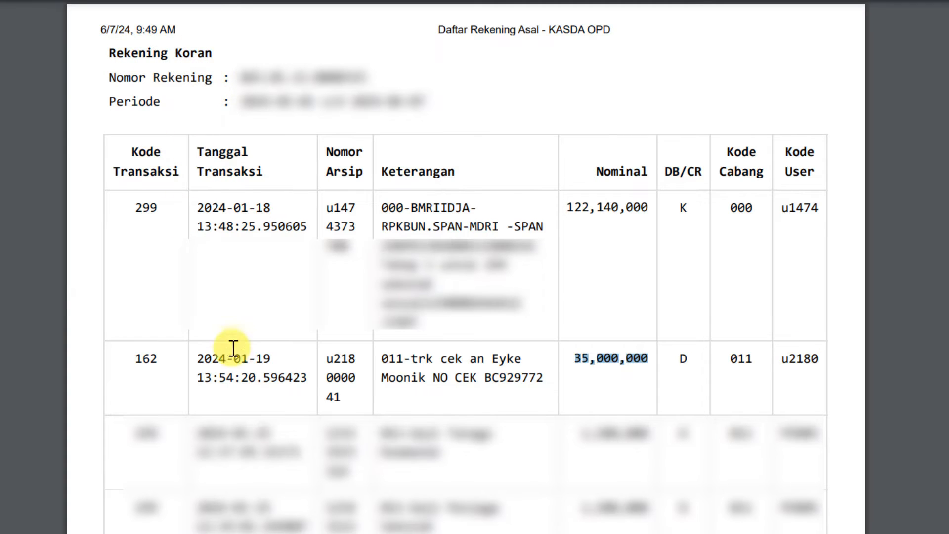
# - Record a Rp 35.000.000 cash withdrawal dated 19 Jan 2024, matching the bank statement
pyautogui.moveTo(575, 348); pyautogui.dragTo(552, 346)
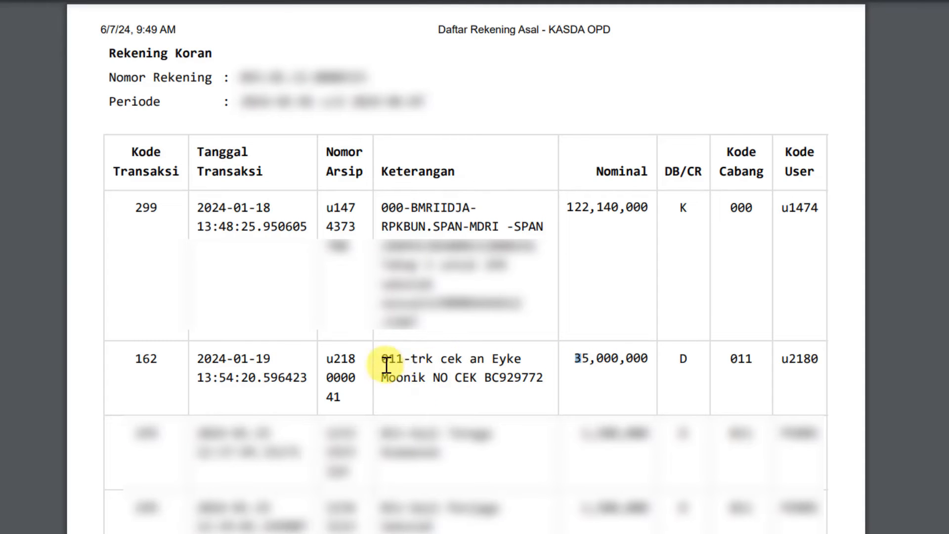
pyautogui.moveTo(384, 360); pyautogui.dragTo(659, 361)
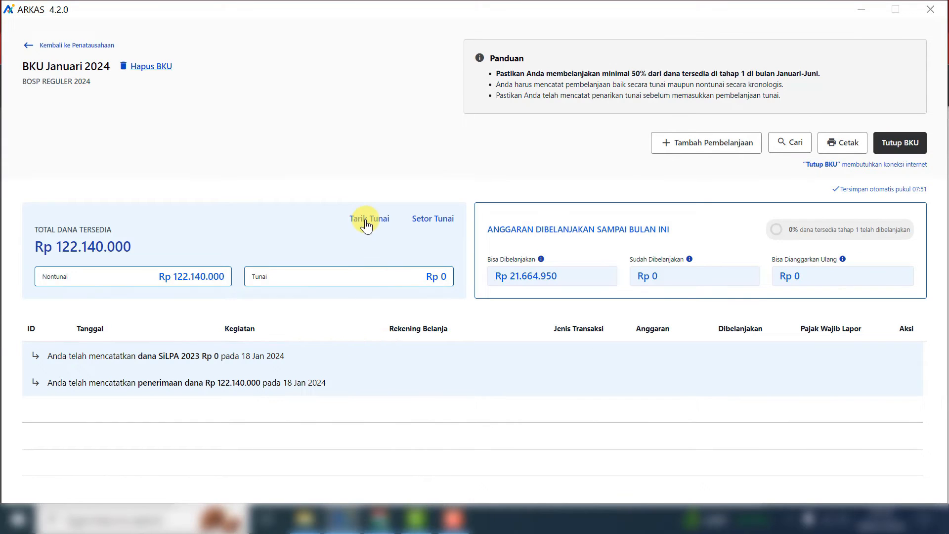
pyautogui.click(366, 220)
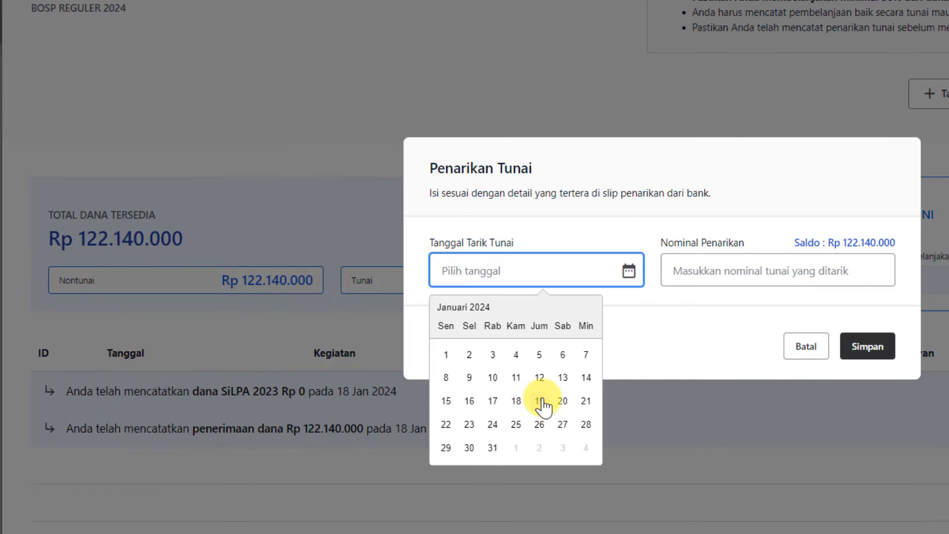
pyautogui.click(386, 363)
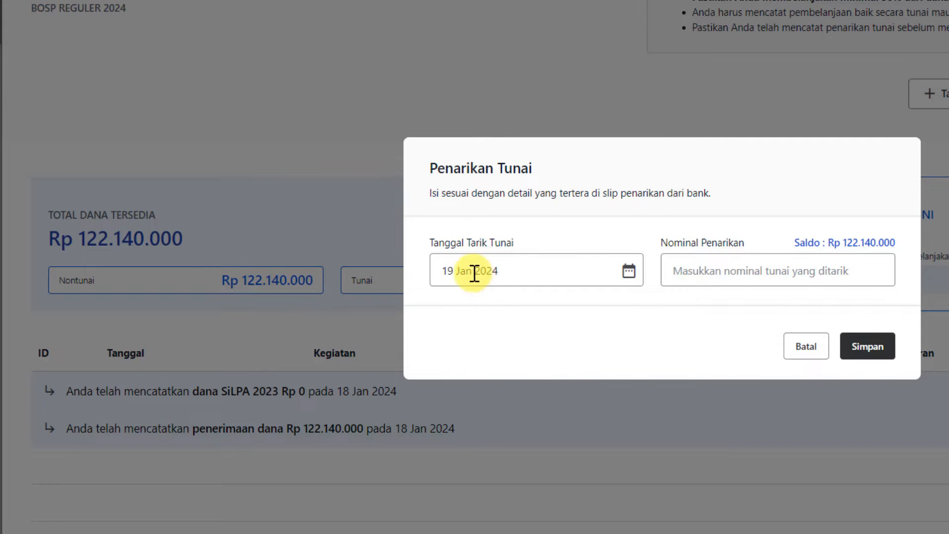
pyautogui.click(764, 278)
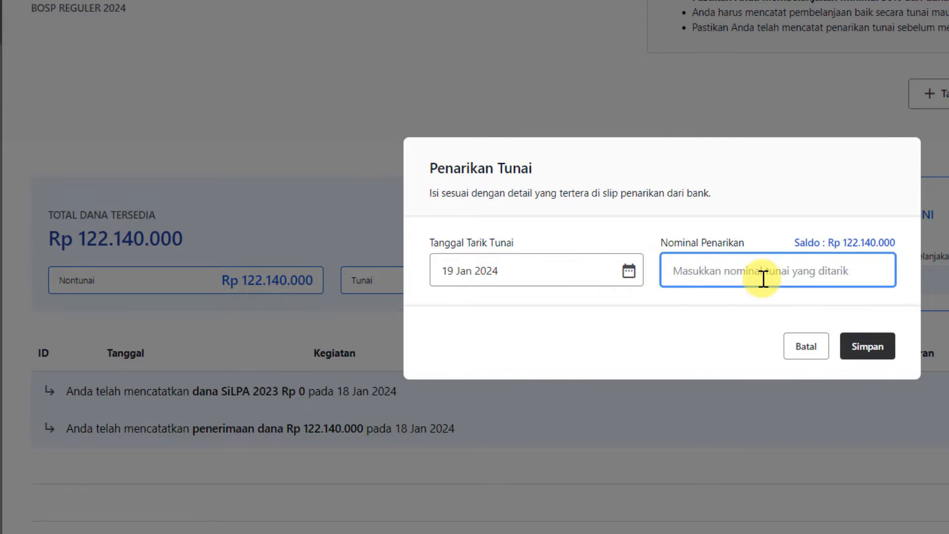
pyautogui.write('35000000')
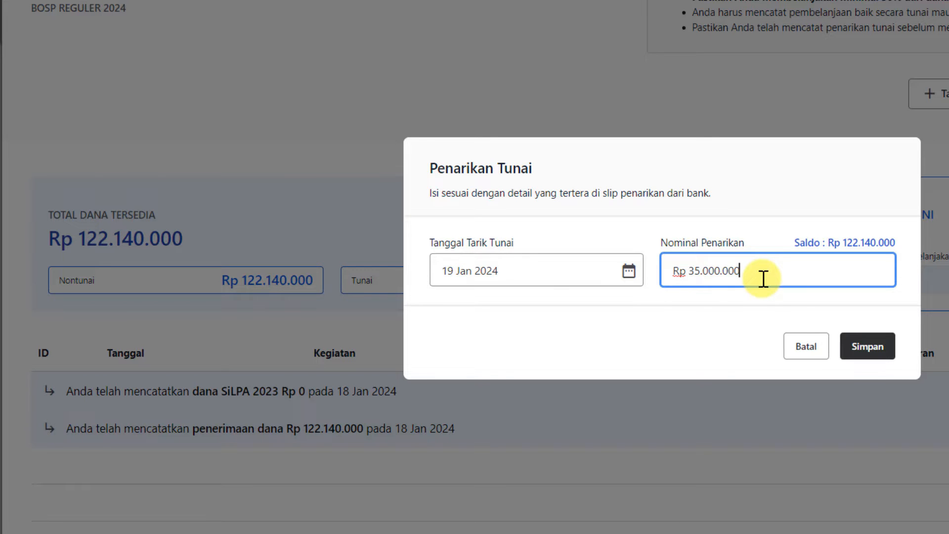
pyautogui.click(889, 355)
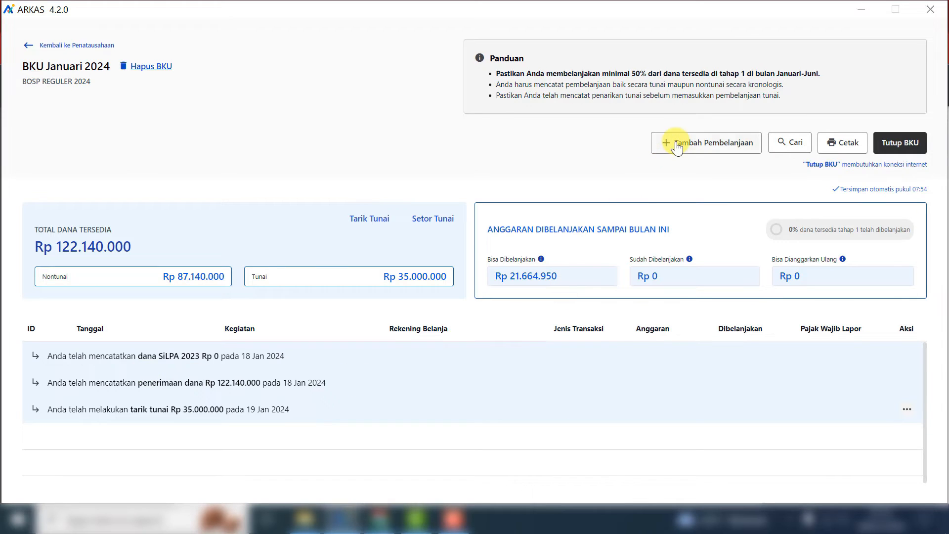
# - Start a new purchase dated 19 Jan 2024 and paid in cash (Tunai)
pyautogui.click(720, 147)
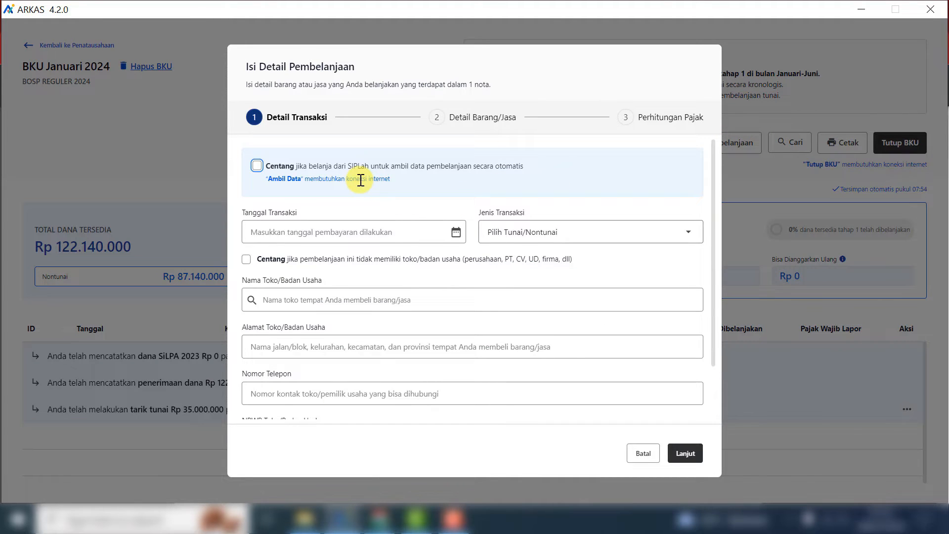
pyautogui.click(457, 232)
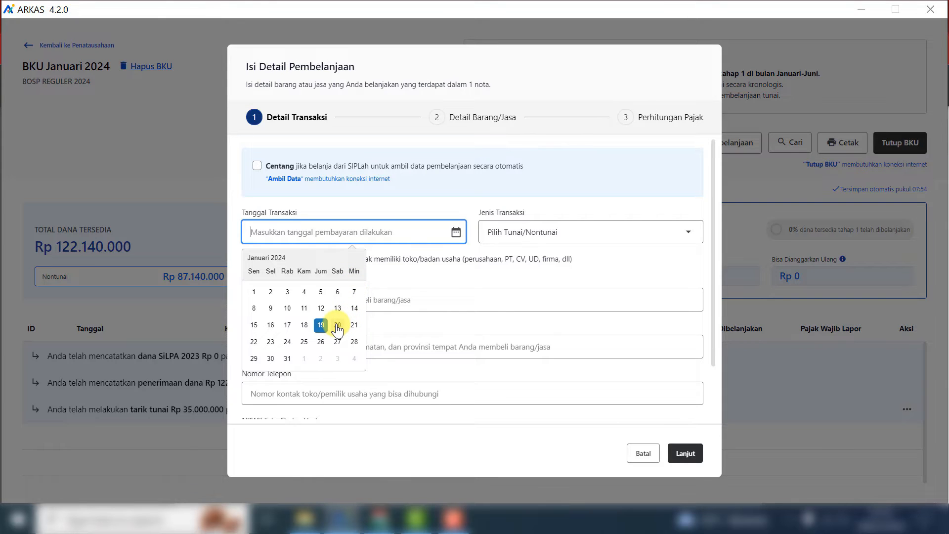
pyautogui.click(321, 325)
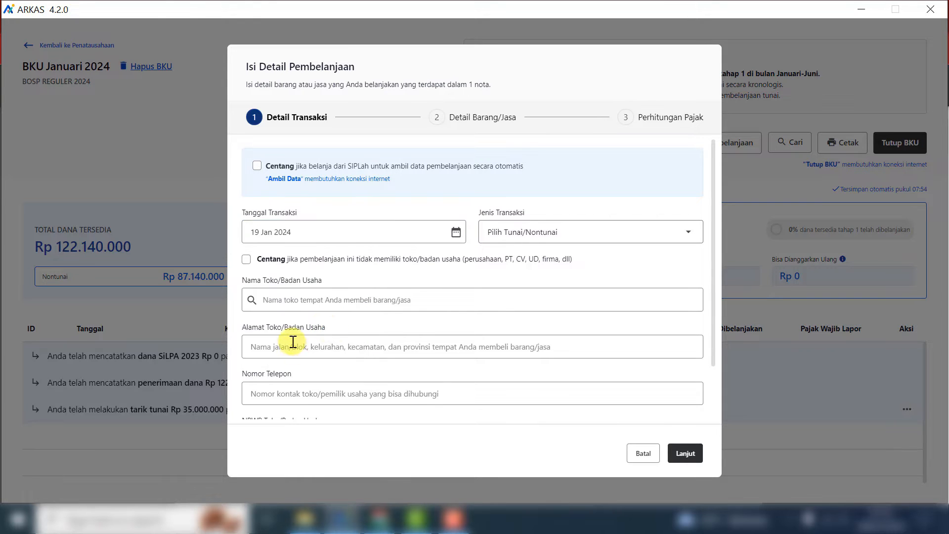
pyautogui.click(599, 235)
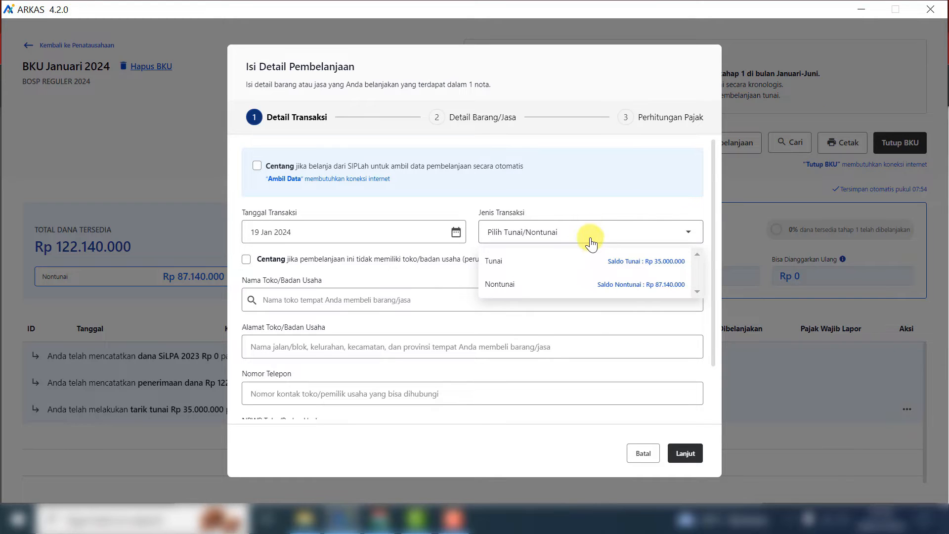
pyautogui.click(500, 263)
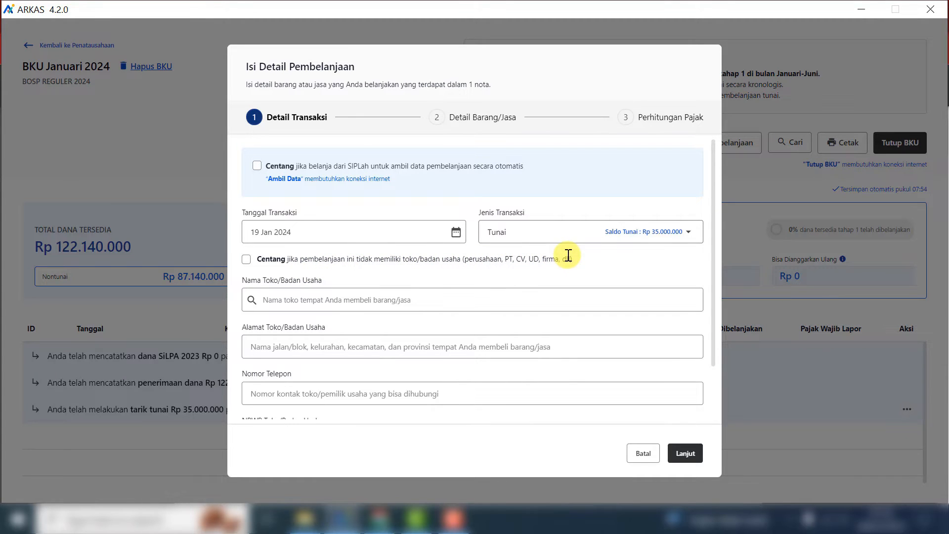
# - Set the payee as the BRI shop in Manado with no NPWP and continue to item details
pyautogui.click(247, 259)
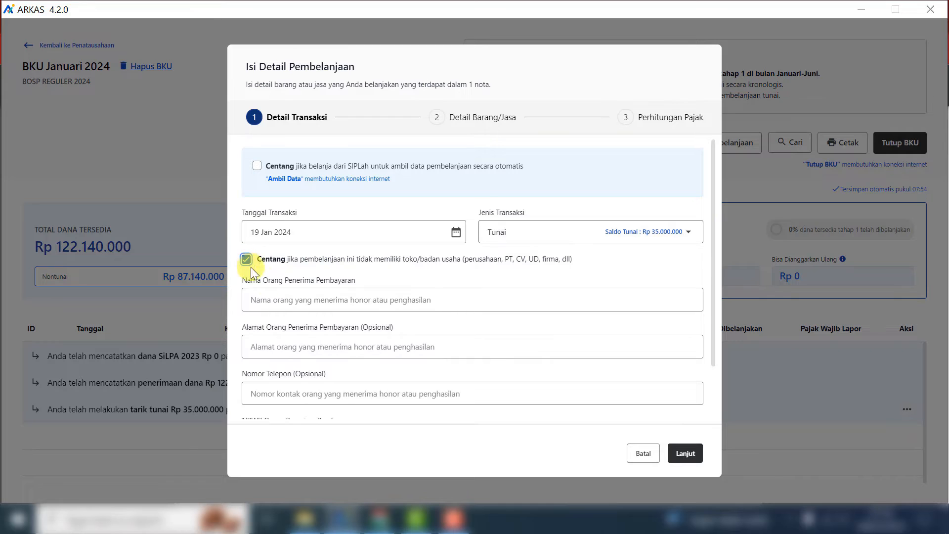
pyautogui.click(246, 259)
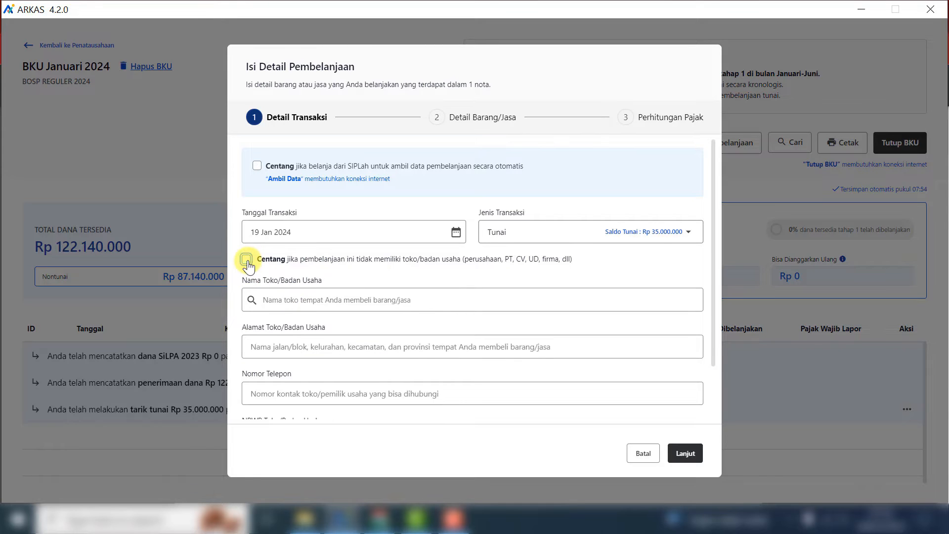
pyautogui.click(324, 301)
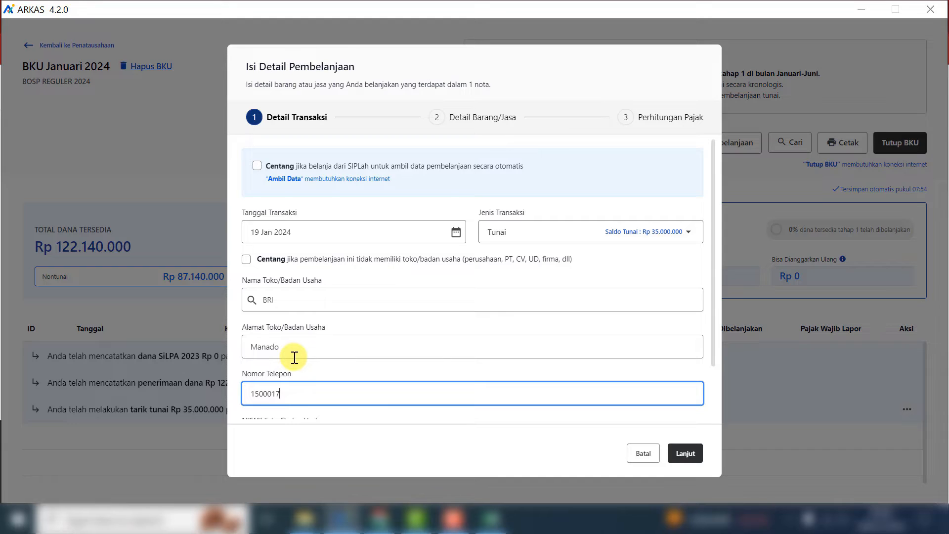
pyautogui.scroll(-2, 706, 376)
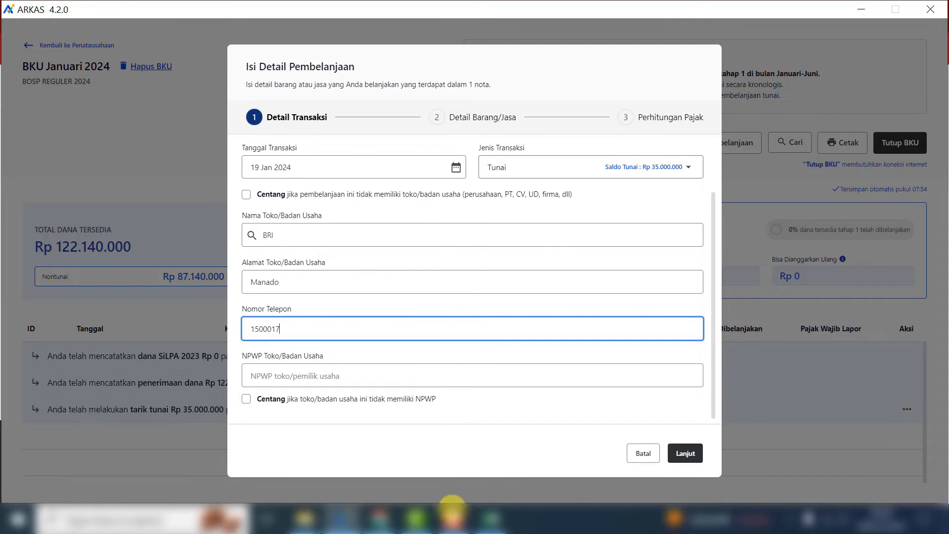
pyautogui.click(246, 398)
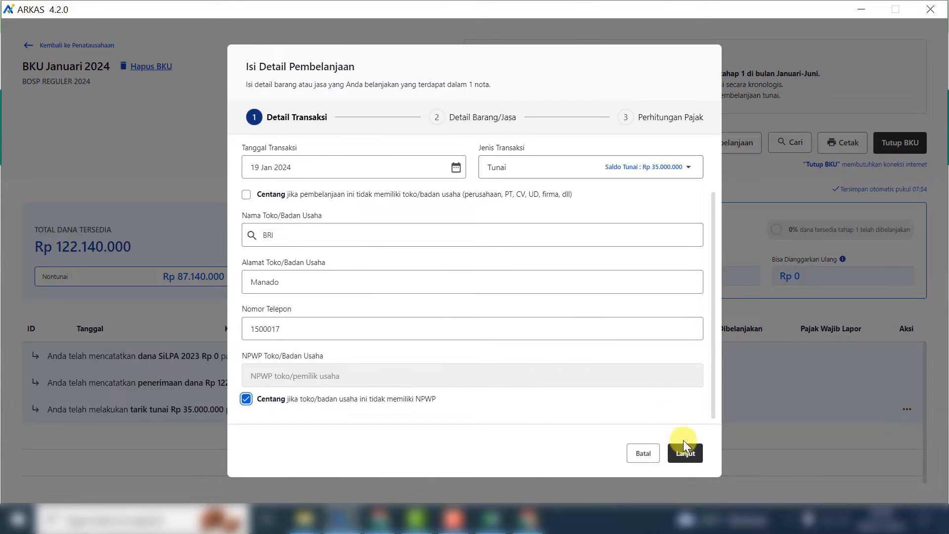
pyautogui.click(685, 454)
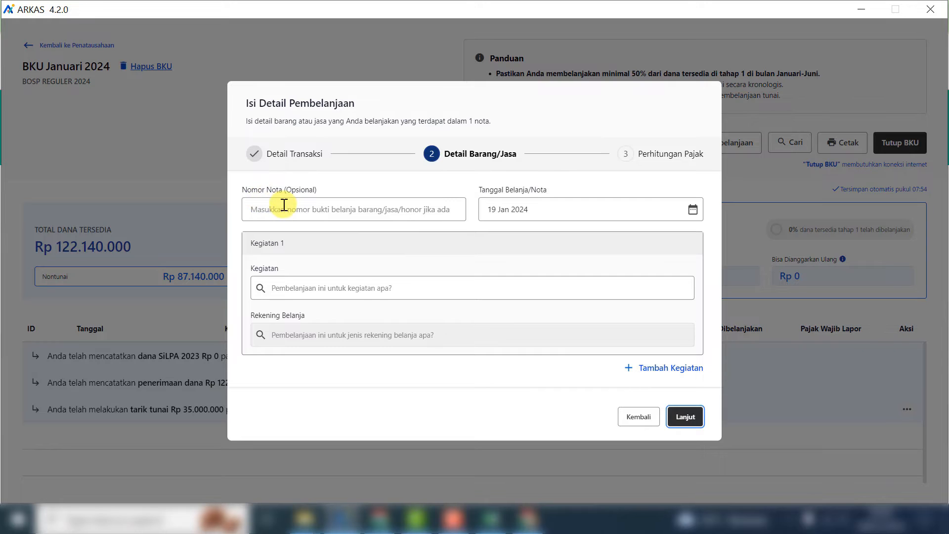
# - Choose Kegiatan 'Pembayaran daya listrik' and Rekening 'Belanja Tagihan Listrik'
pyautogui.click(261, 210)
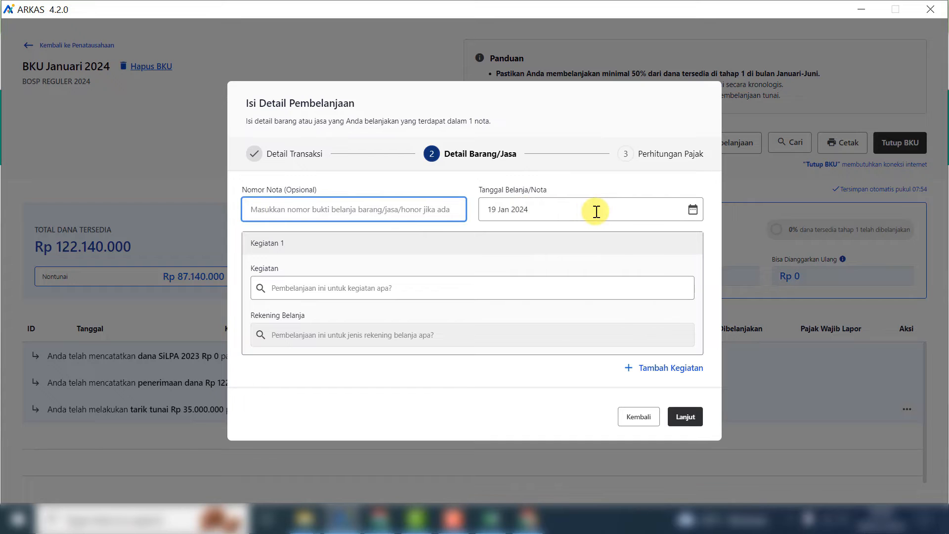
pyautogui.click(369, 287)
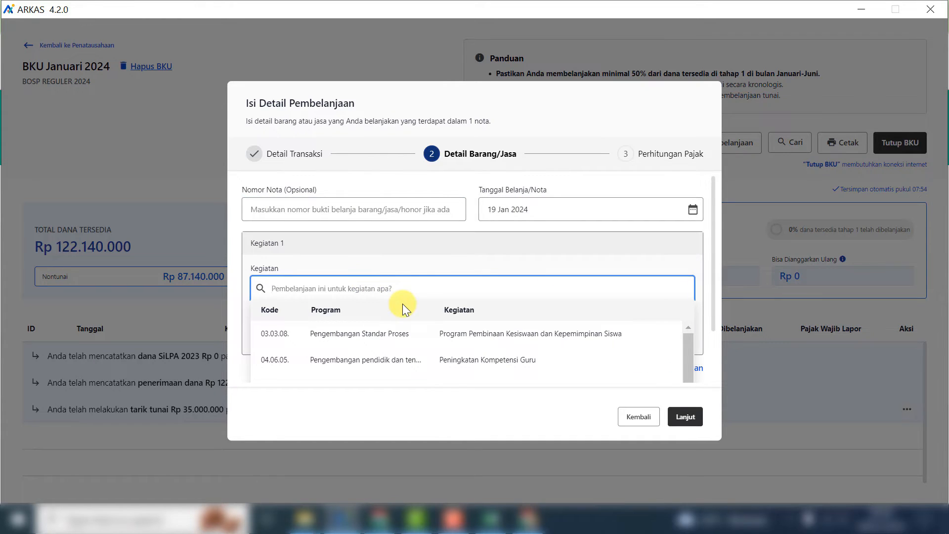
pyautogui.scroll(-4, 402, 304)
pyautogui.scroll(-2, 410, 313)
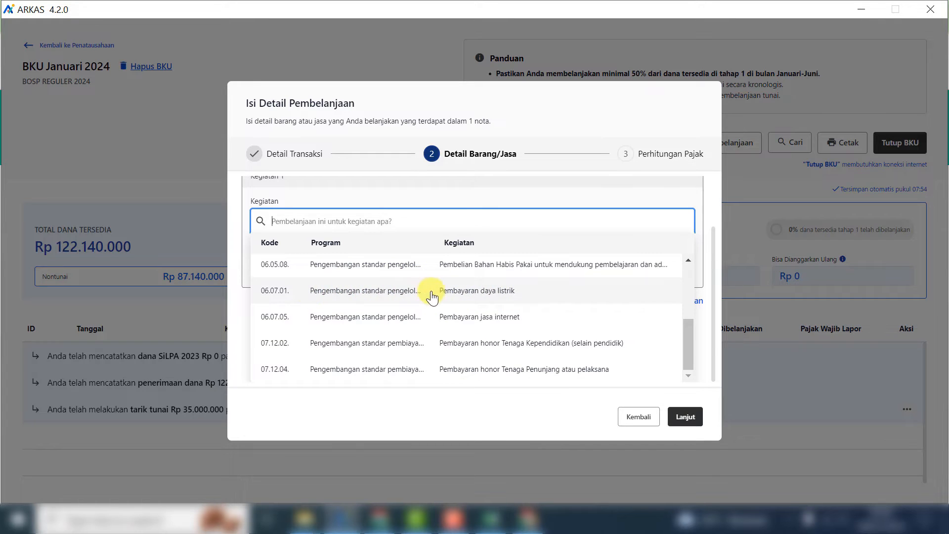
pyautogui.click(479, 292)
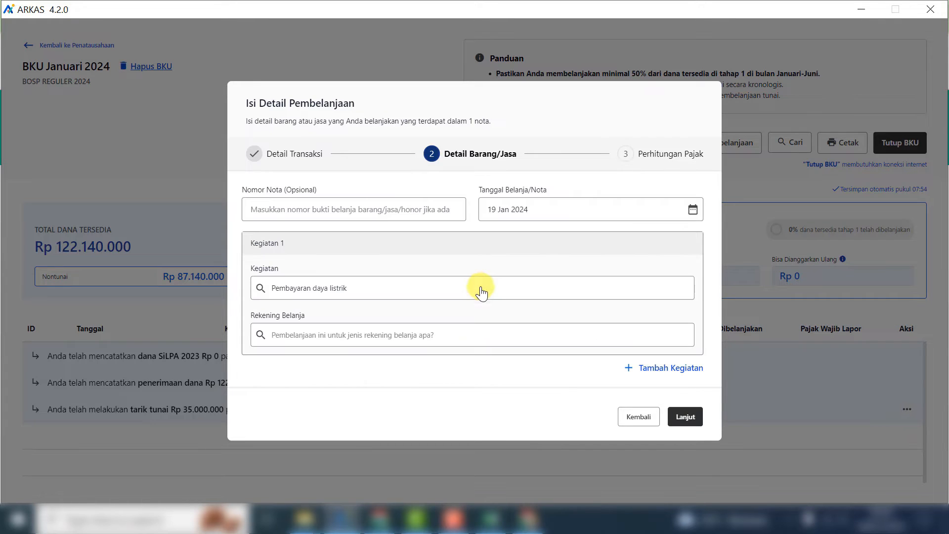
pyautogui.click(346, 341)
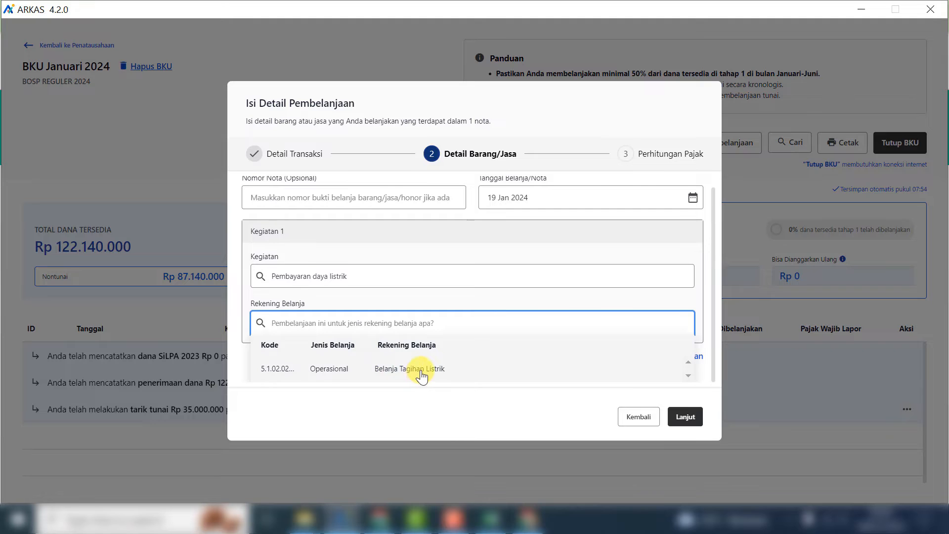
pyautogui.click(405, 374)
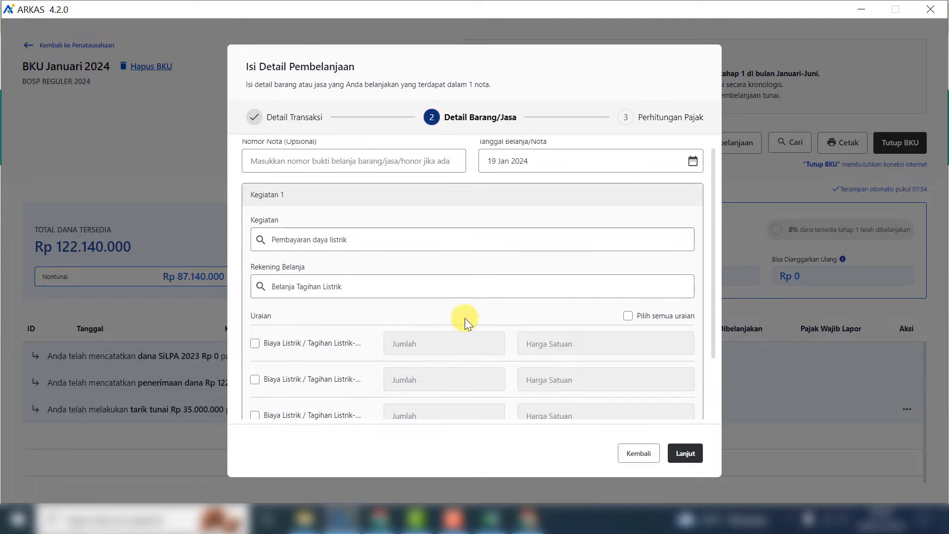
# - Include only the second item (100 at Rp 1.030) and save the Rp 103.000 purchase
pyautogui.scroll(-2, 623, 285)
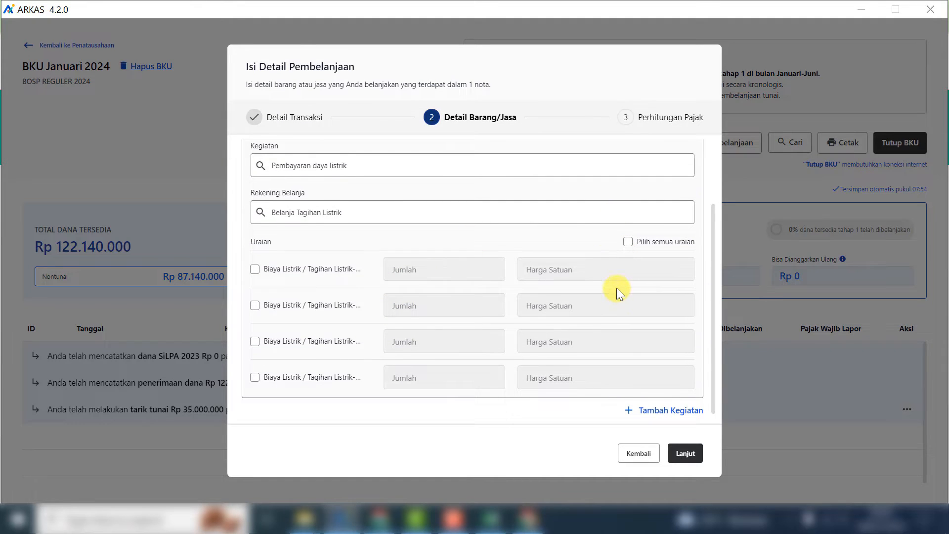
pyautogui.scroll(-1, 623, 285)
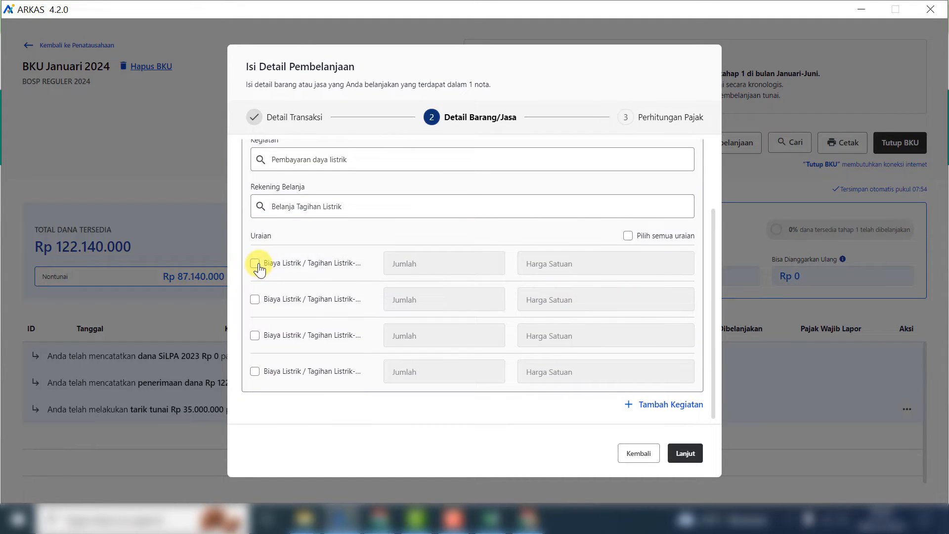
pyautogui.click(255, 264)
pyautogui.click(255, 335)
pyautogui.click(254, 336)
pyautogui.click(255, 373)
pyautogui.click(255, 373)
pyautogui.click(256, 296)
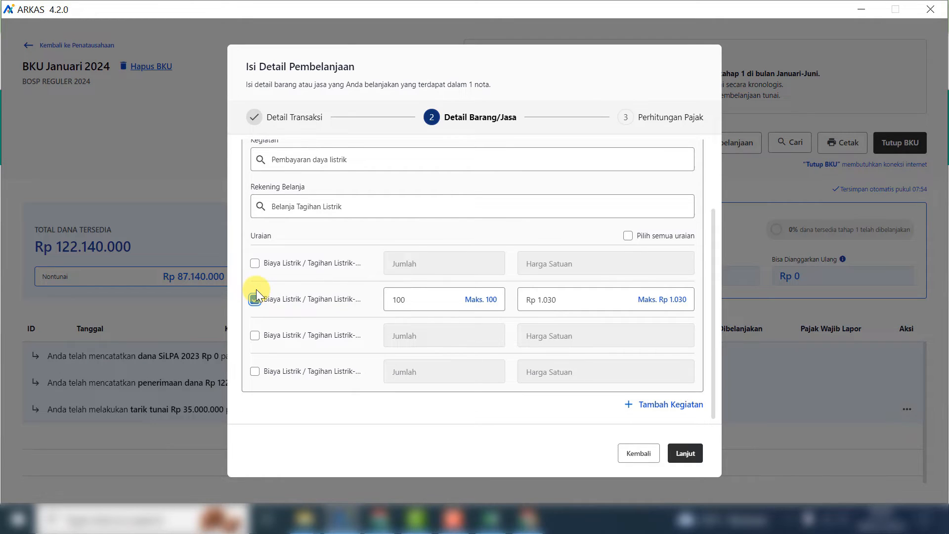
pyautogui.click(440, 295)
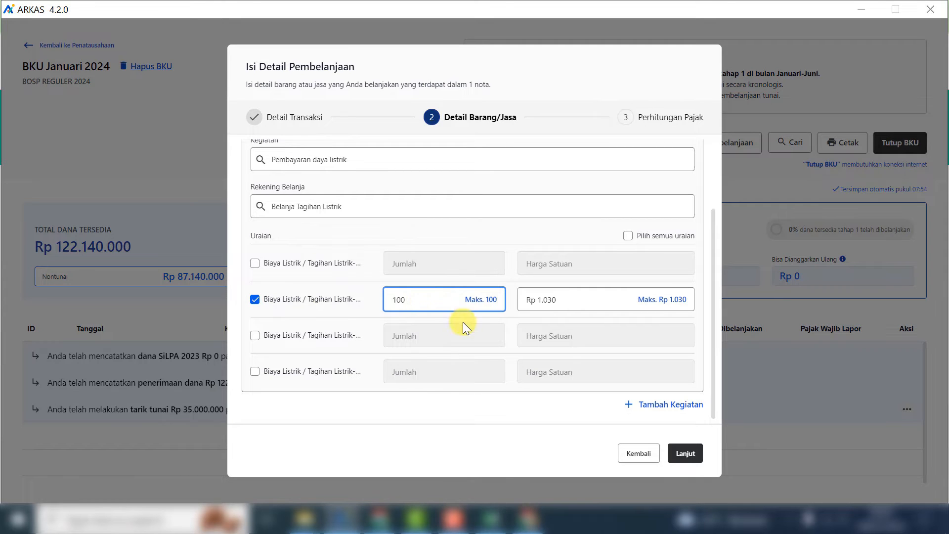
pyautogui.click(684, 454)
pyautogui.click(683, 447)
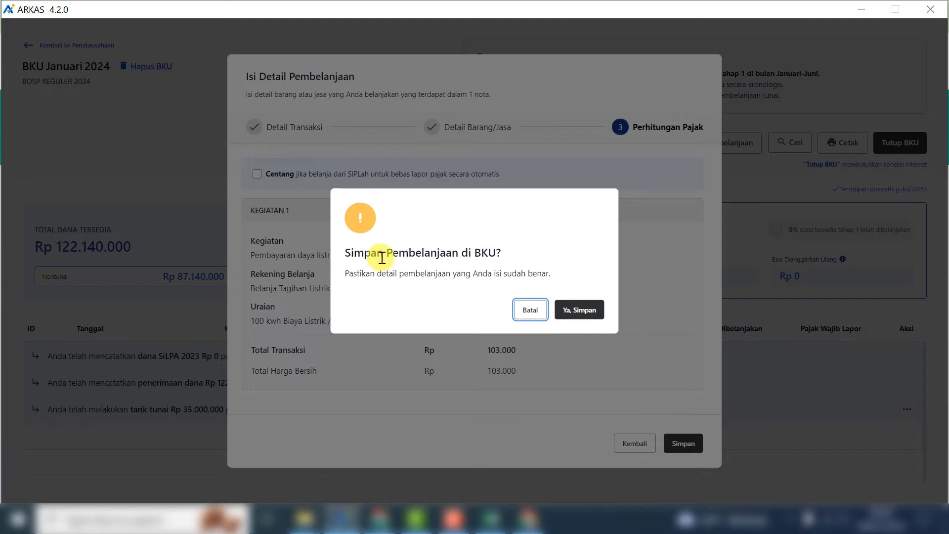
pyautogui.click(591, 316)
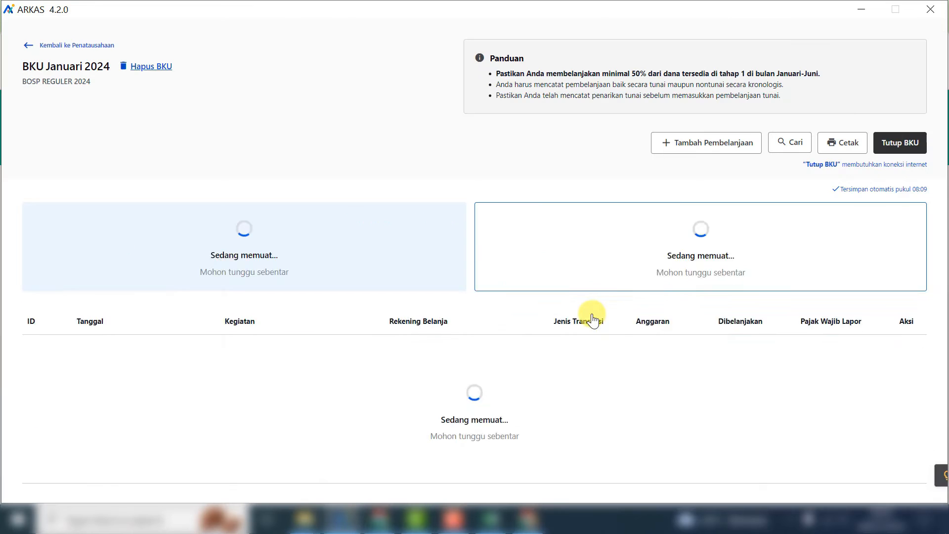
# - Start another purchase dated 19 Jan 2024, paid in cash (Tunai)
pyautogui.click(660, 143)
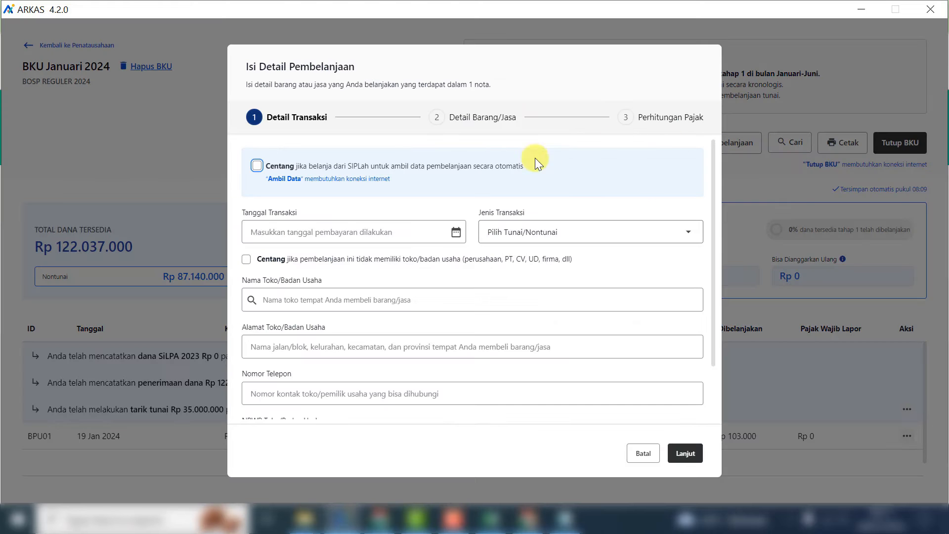
pyautogui.click(455, 232)
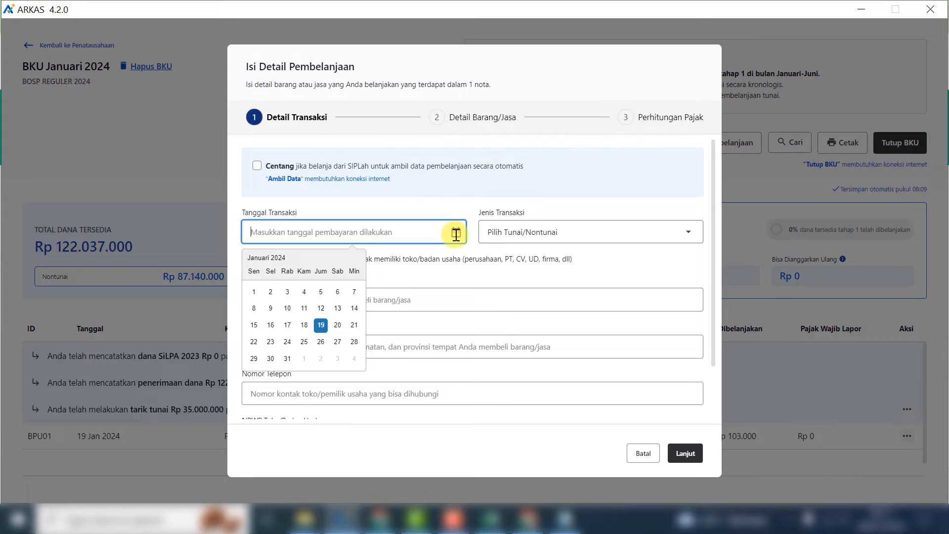
pyautogui.click(322, 326)
pyautogui.click(639, 234)
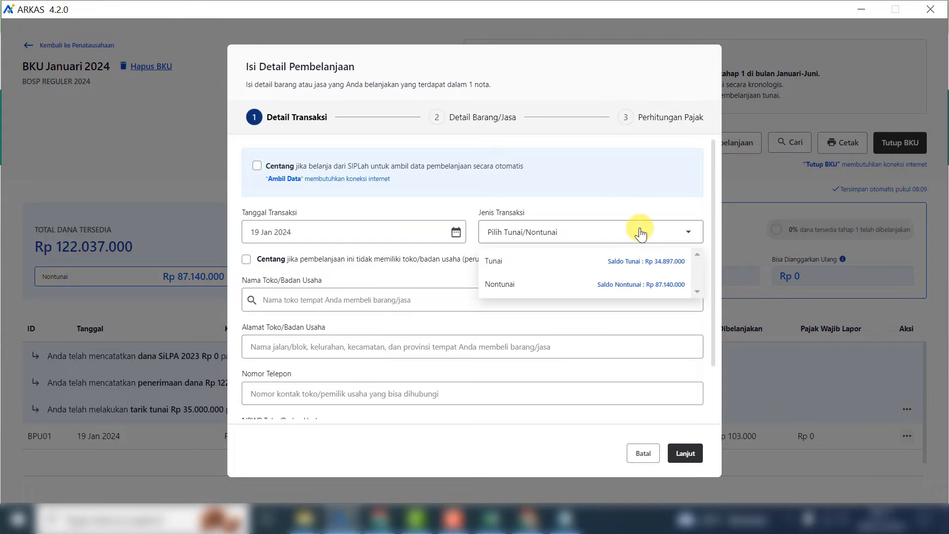
pyautogui.click(514, 266)
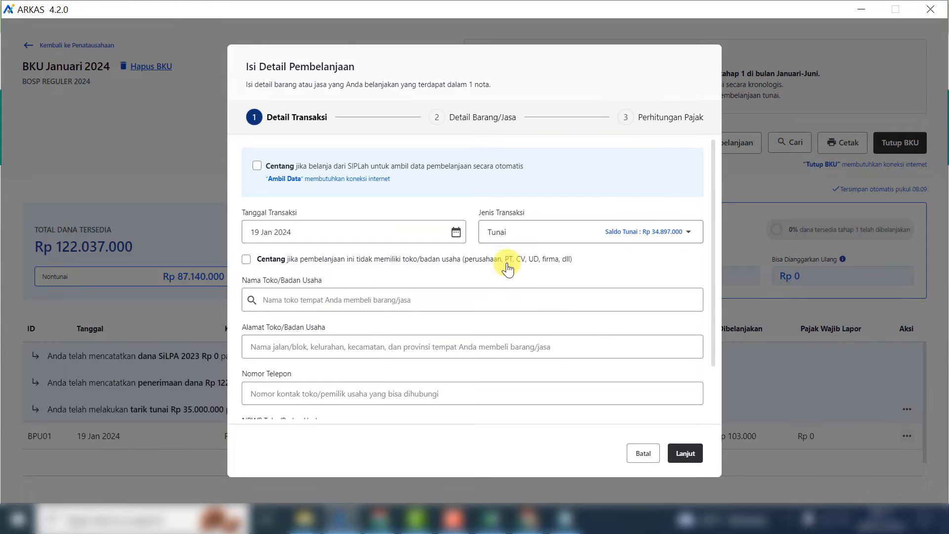
# - Mark the payee as having no store, enter the recipient's name, tick no NPWP, and continue
pyautogui.click(246, 259)
pyautogui.click(280, 305)
pyautogui.write('Roni')
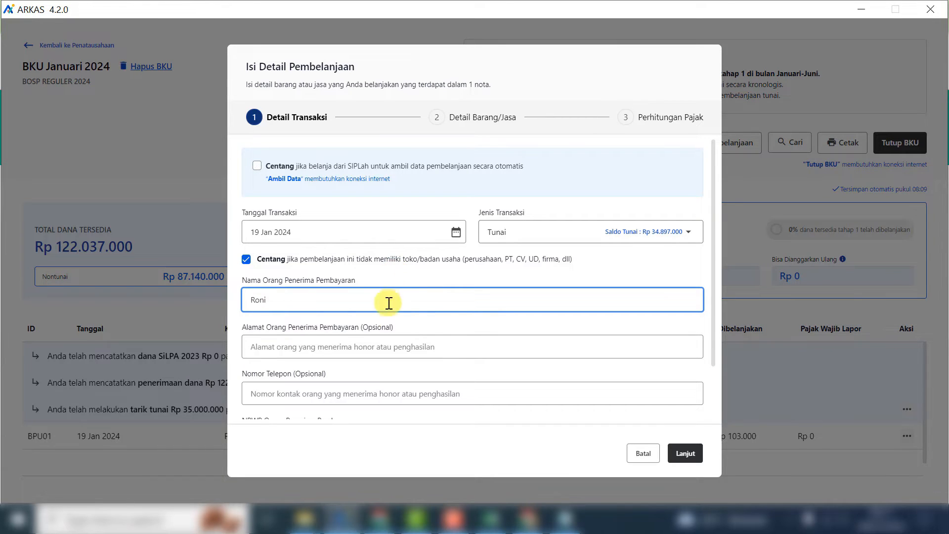
pyautogui.click(295, 347)
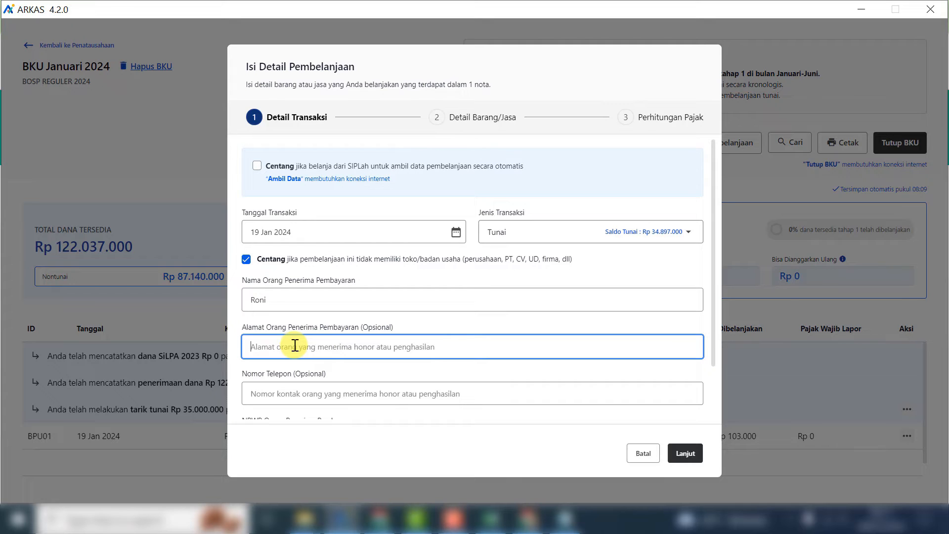
pyautogui.click(269, 388)
pyautogui.scroll(-2, 265, 386)
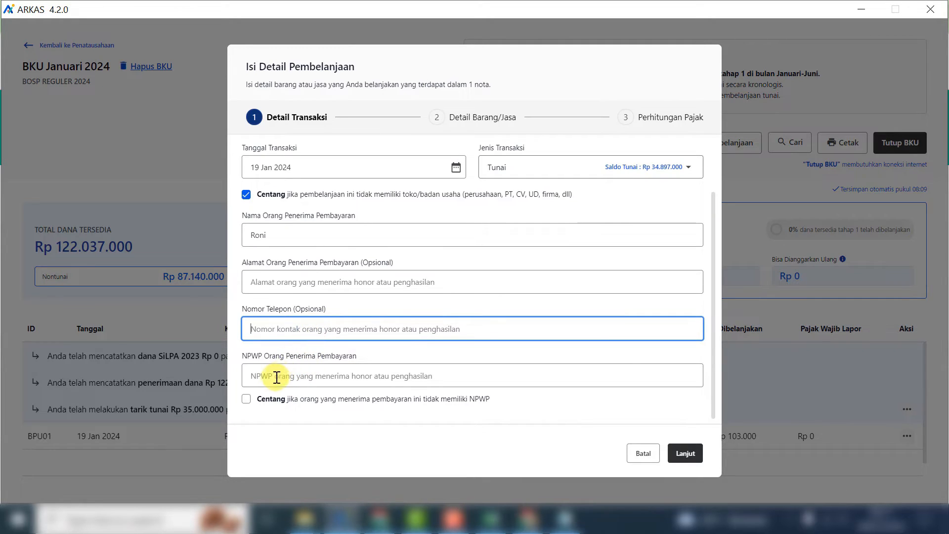
pyautogui.click(246, 399)
pyautogui.click(686, 454)
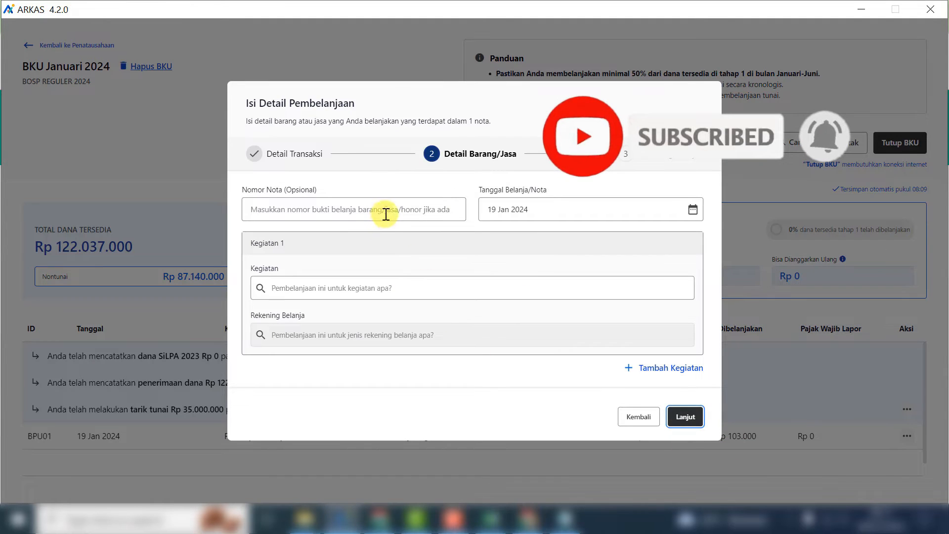
# - Choose the support-staff honorarium activity, handyman wages account, and the Rp 250.000 grass-cutting item
pyautogui.click(322, 288)
pyautogui.scroll(-5, 402, 365)
pyautogui.click(403, 364)
pyautogui.click(446, 343)
pyautogui.click(470, 323)
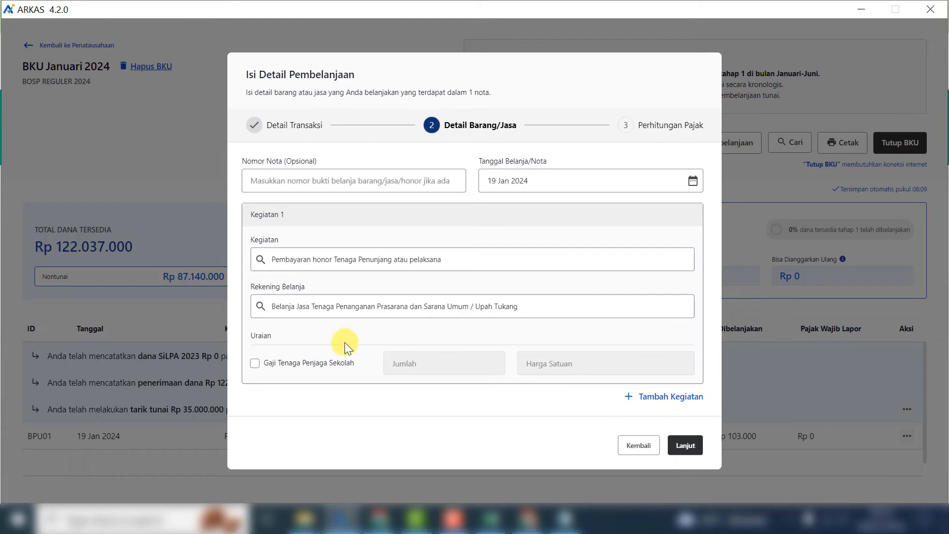
pyautogui.click(255, 363)
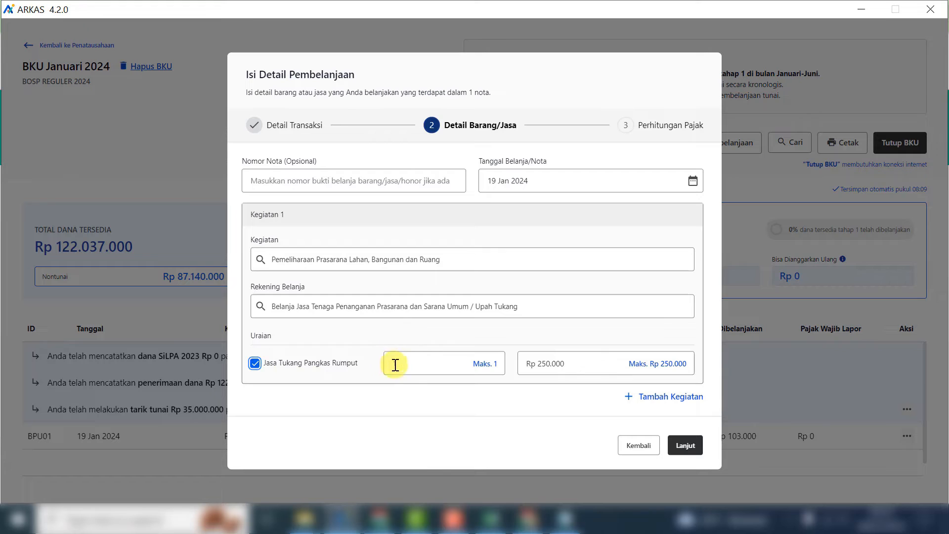
# - Apply PPh 21 0% tax and save the expense to the January BKU
pyautogui.click(682, 444)
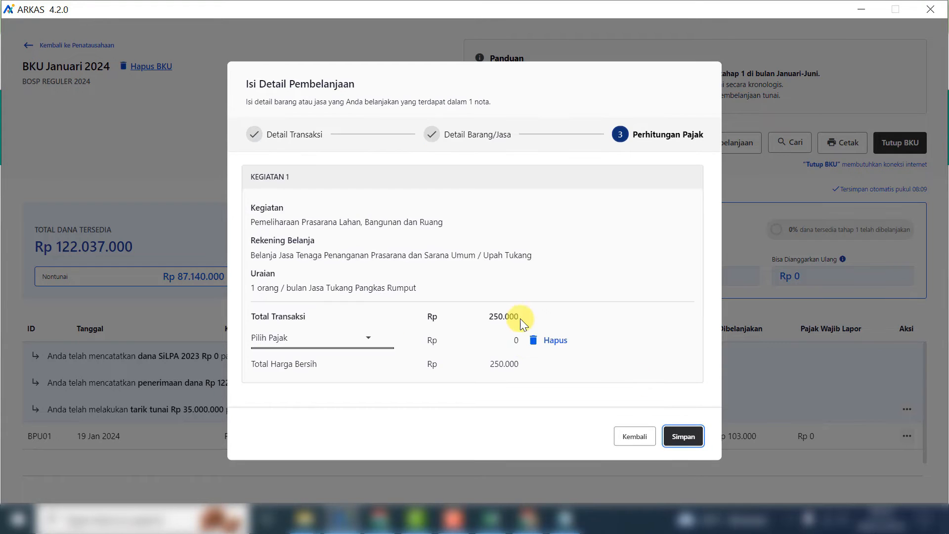
pyautogui.click(359, 338)
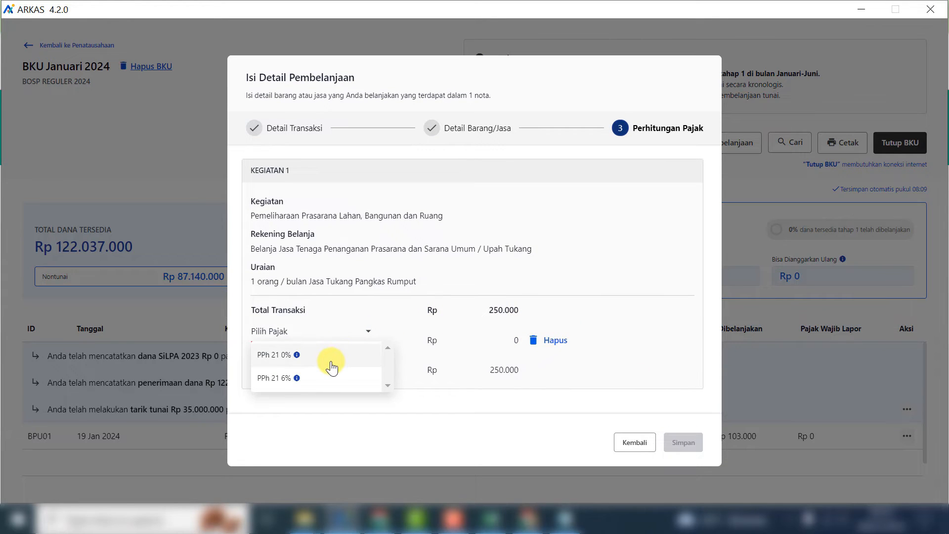
pyautogui.moveTo(298, 356)
pyautogui.click(269, 354)
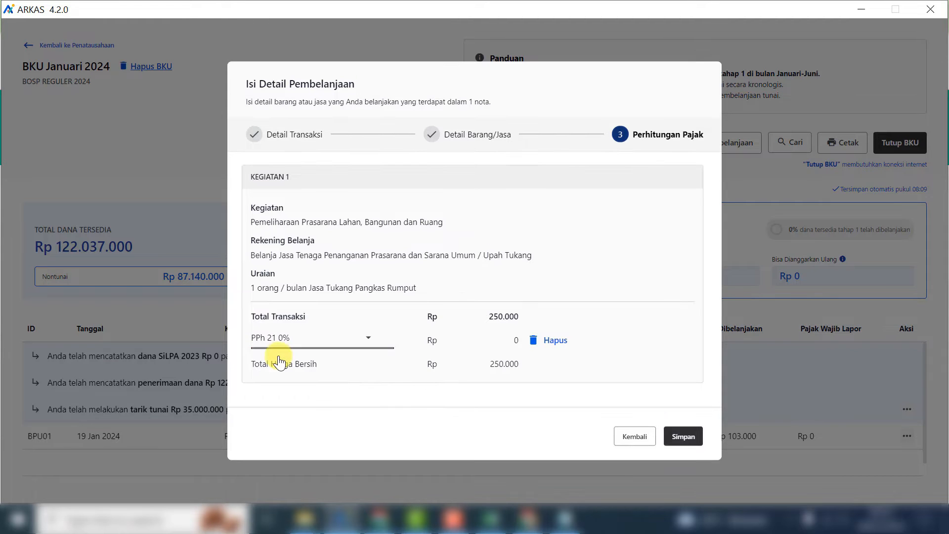
pyautogui.click(683, 437)
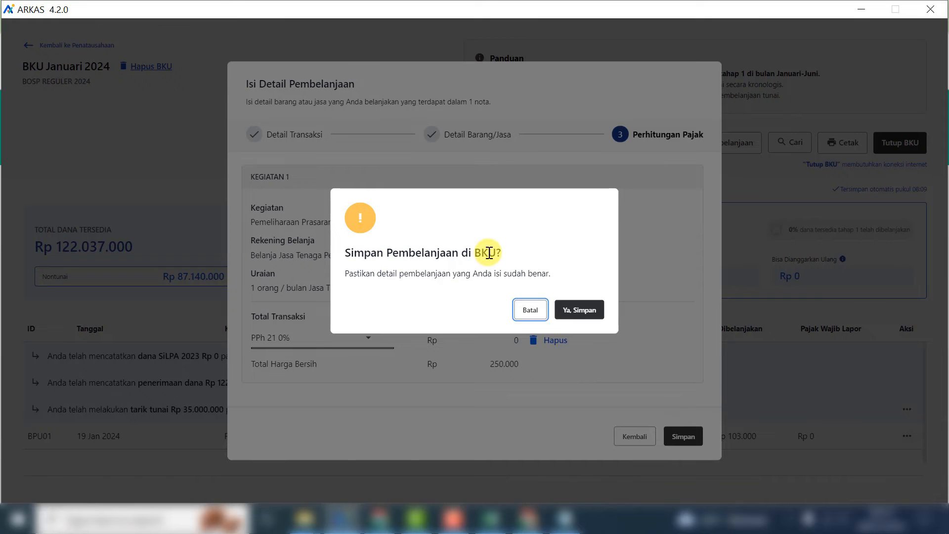
pyautogui.click(581, 309)
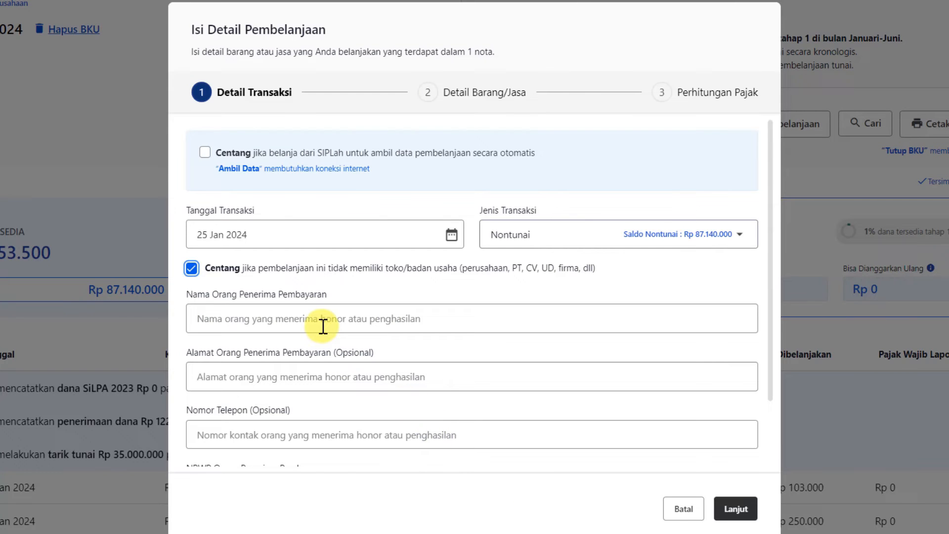
# - Enter the recipient's name and Manado address, tick no NPWP, and continue to item details
pyautogui.click(323, 327)
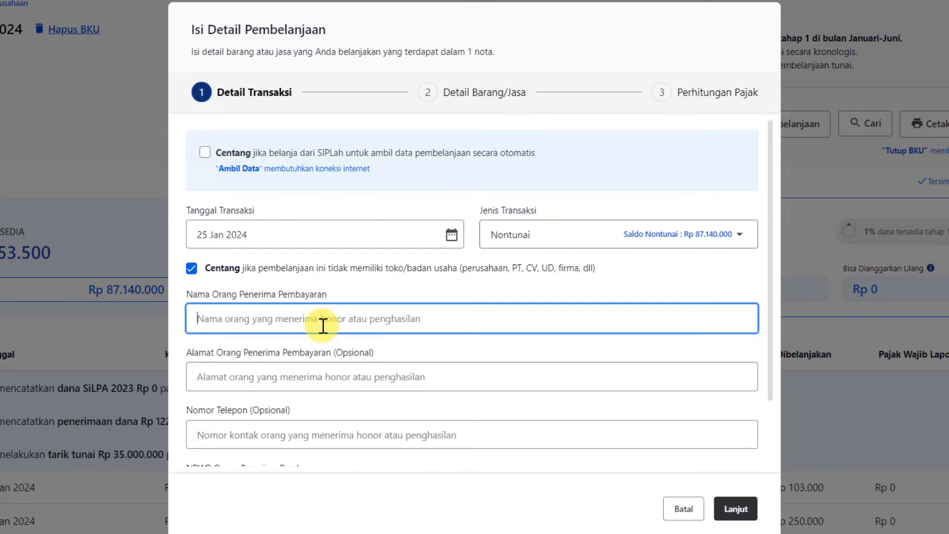
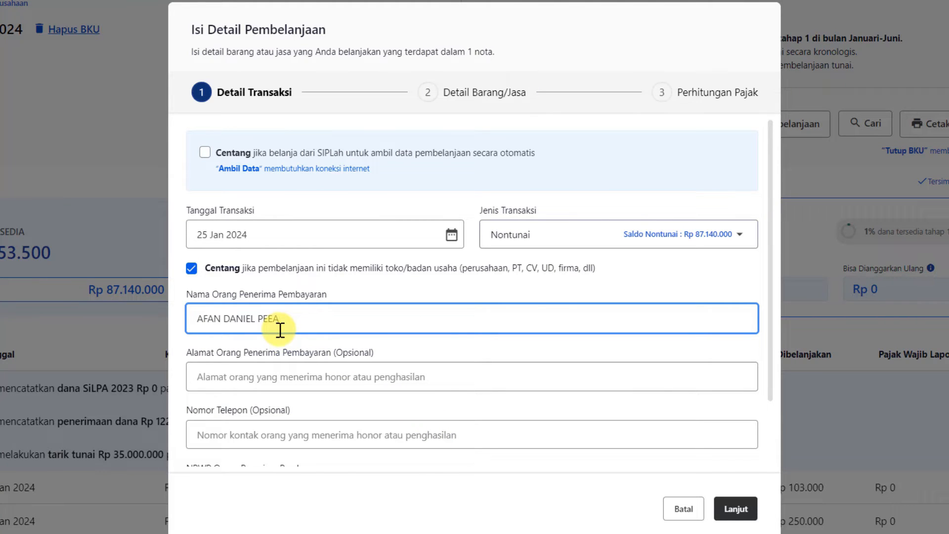
pyautogui.click(277, 376)
pyautogui.write('Manado')
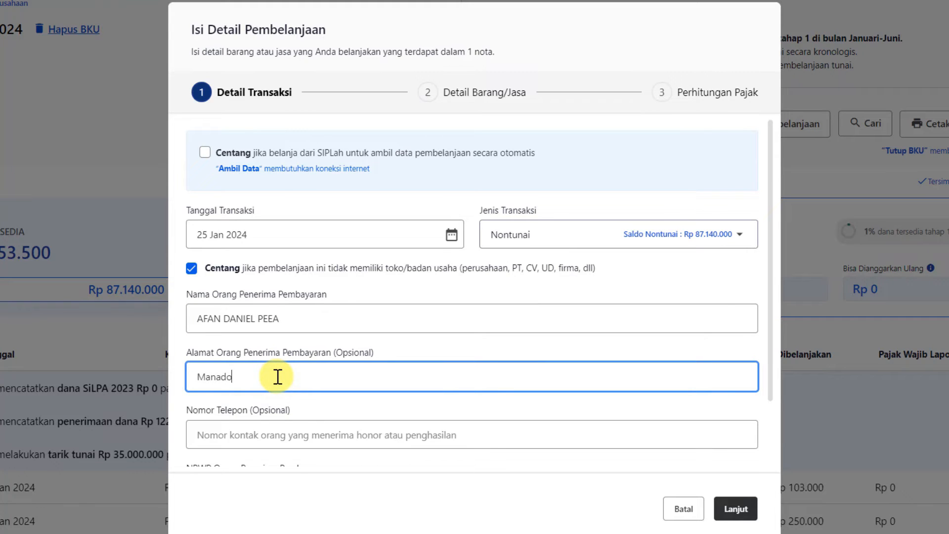
pyautogui.scroll(-2, 277, 376)
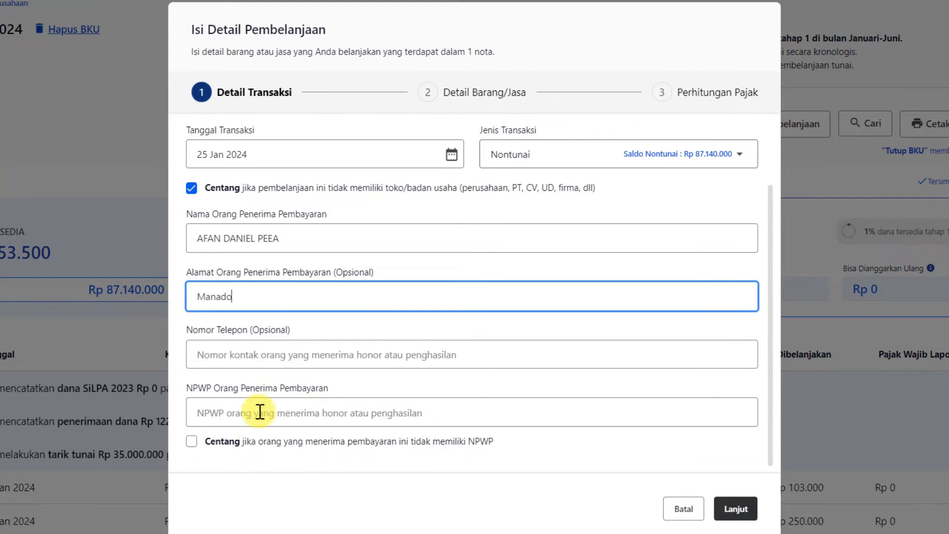
pyautogui.click(191, 443)
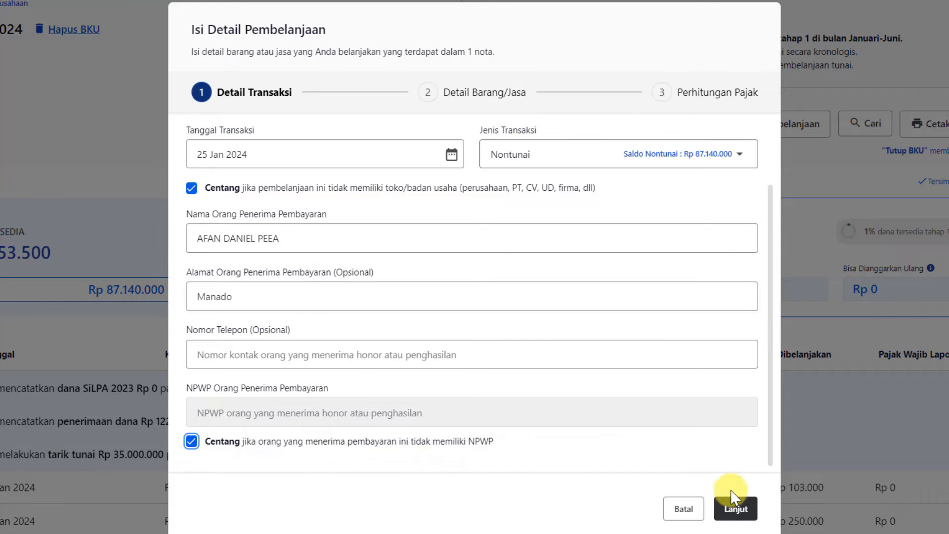
pyautogui.click(736, 509)
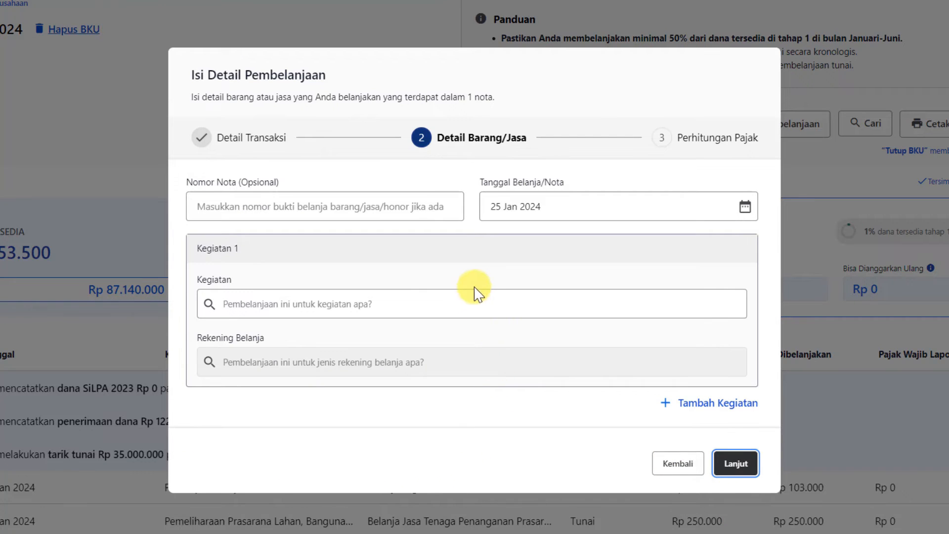
# - Record the Rp 1.500.000 security-guard salary under Belanja Jasa Tenaga Keamanan and save it
pyautogui.click(415, 304)
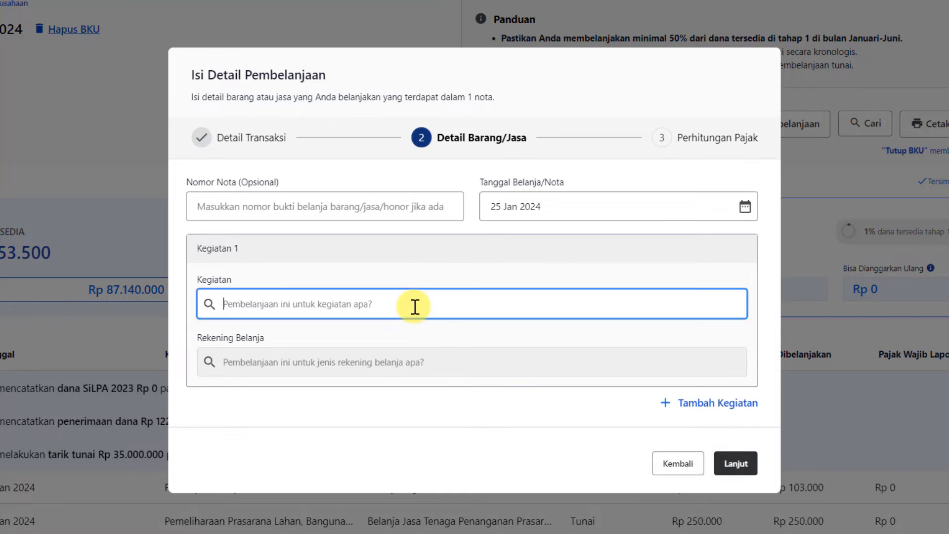
pyautogui.scroll(-5, 443, 388)
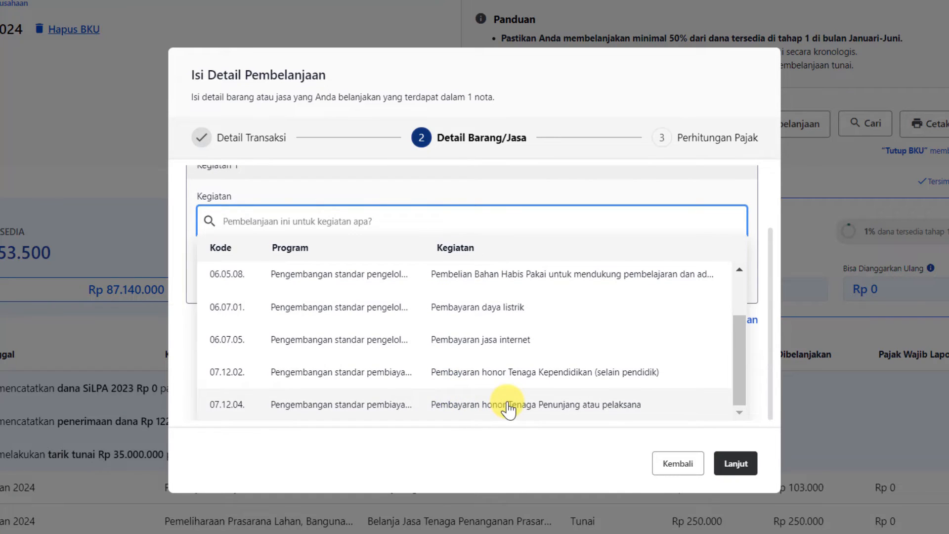
pyautogui.click(559, 406)
pyautogui.click(413, 365)
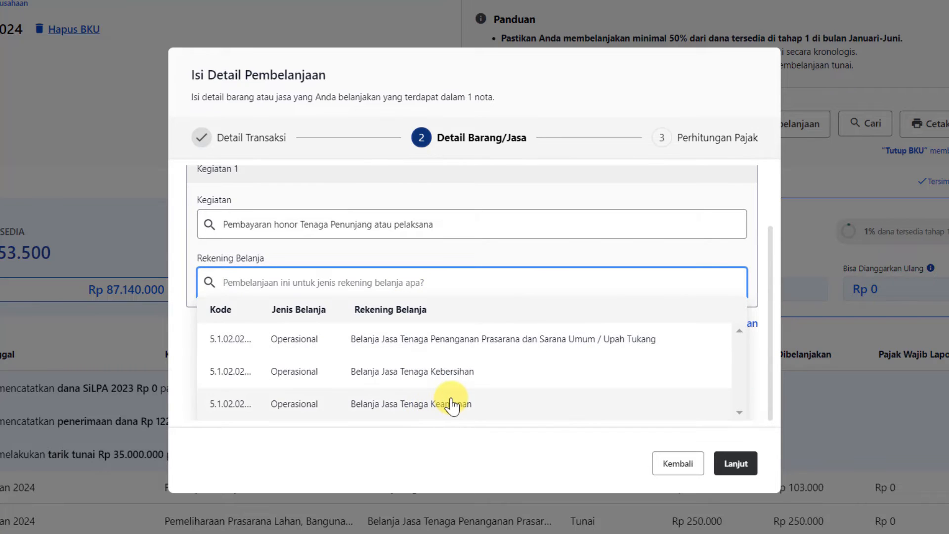
pyautogui.click(452, 406)
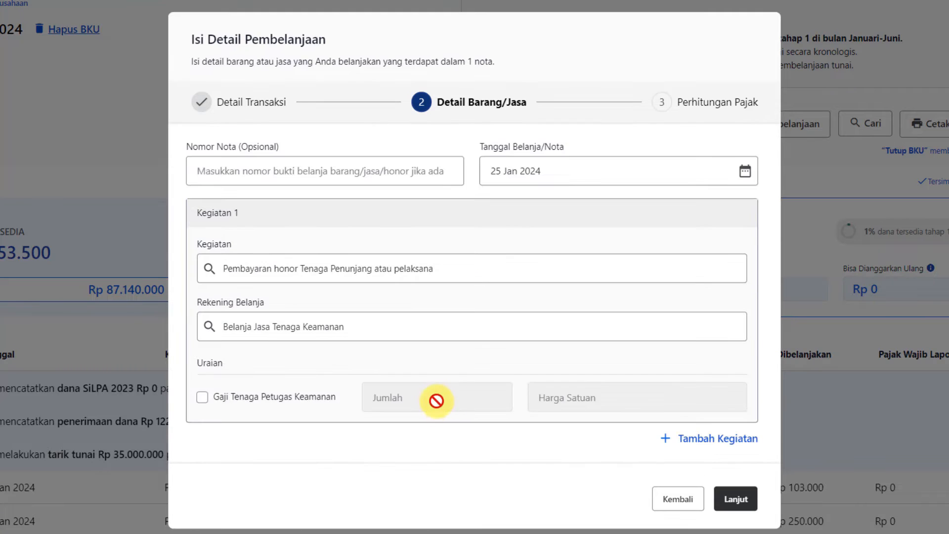
pyautogui.click(203, 397)
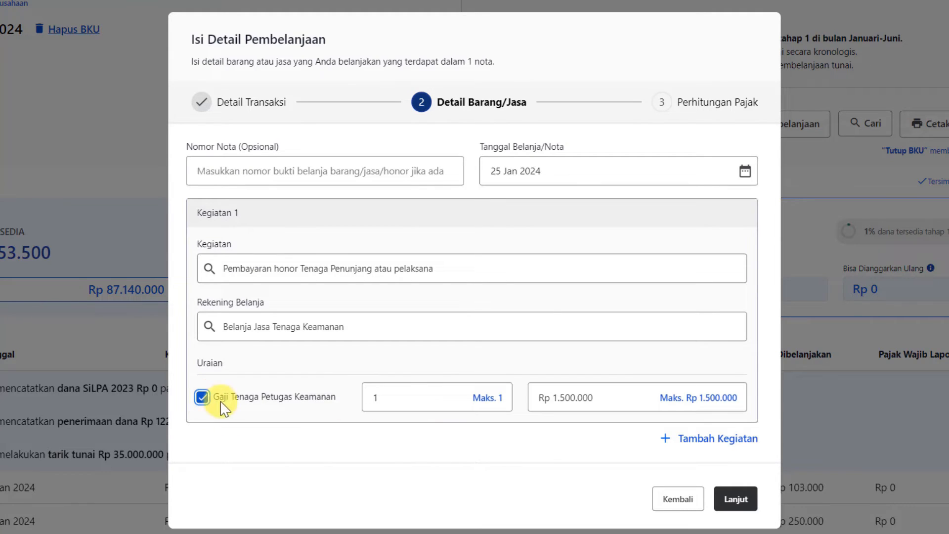
pyautogui.click(737, 500)
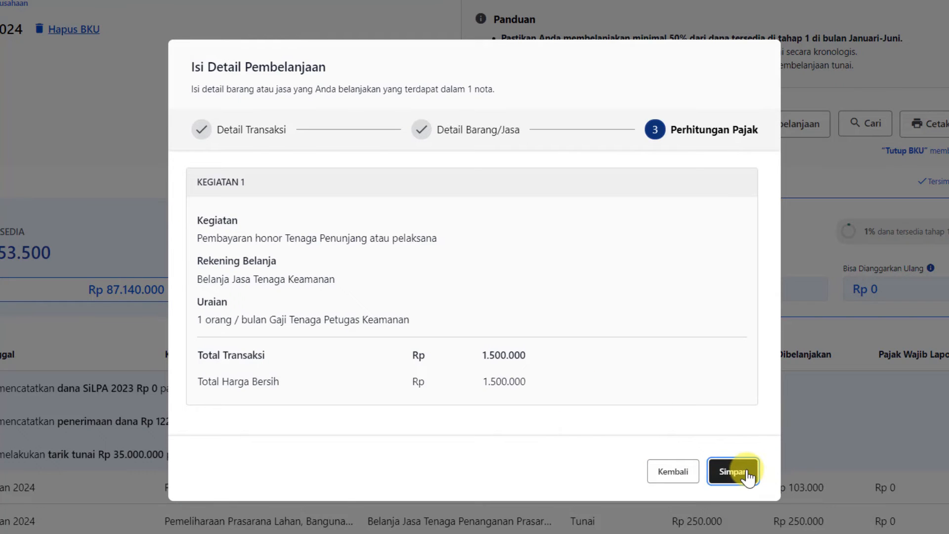
pyautogui.click(749, 477)
pyautogui.click(606, 330)
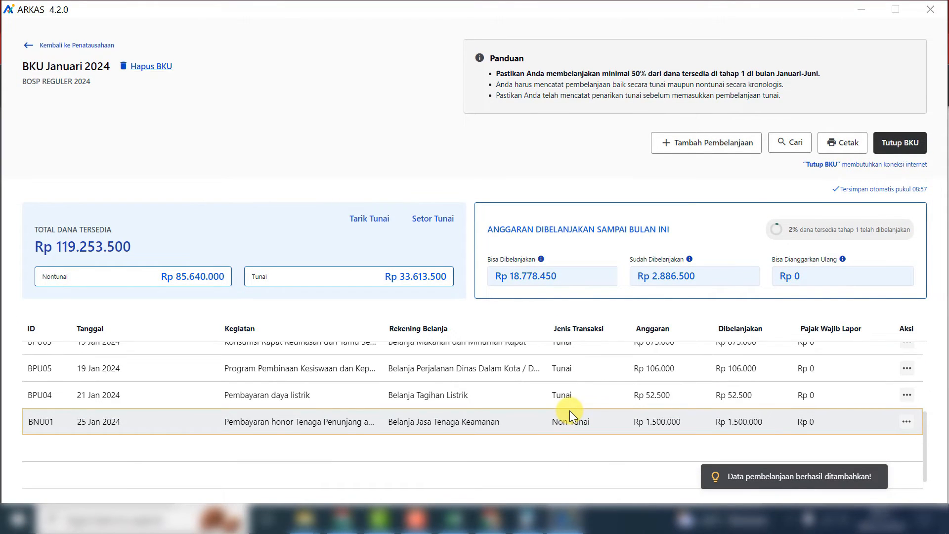
# - Start a new non-cash (Nontunai) expense dated 25 Jan 2024 with no shop specified
pyautogui.scroll(5, 566, 406)
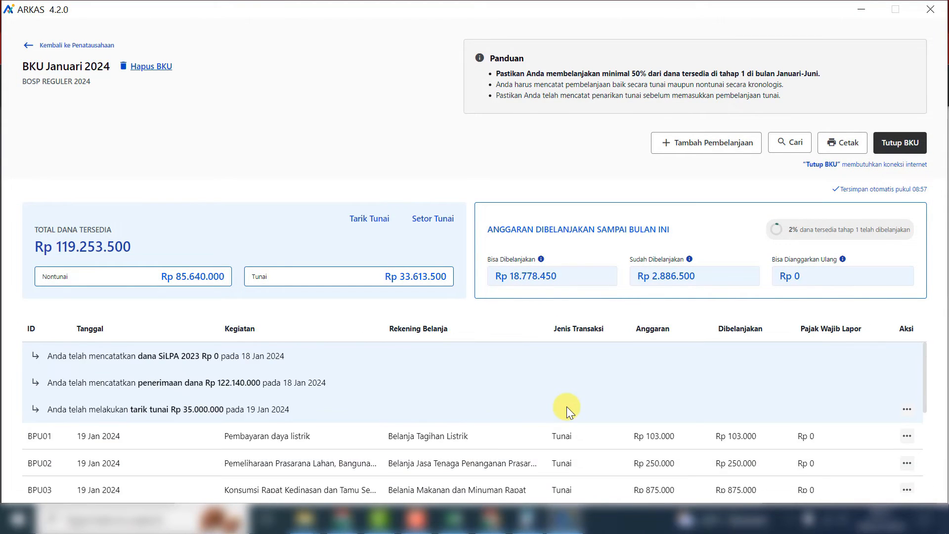
pyautogui.click(673, 149)
pyautogui.click(456, 232)
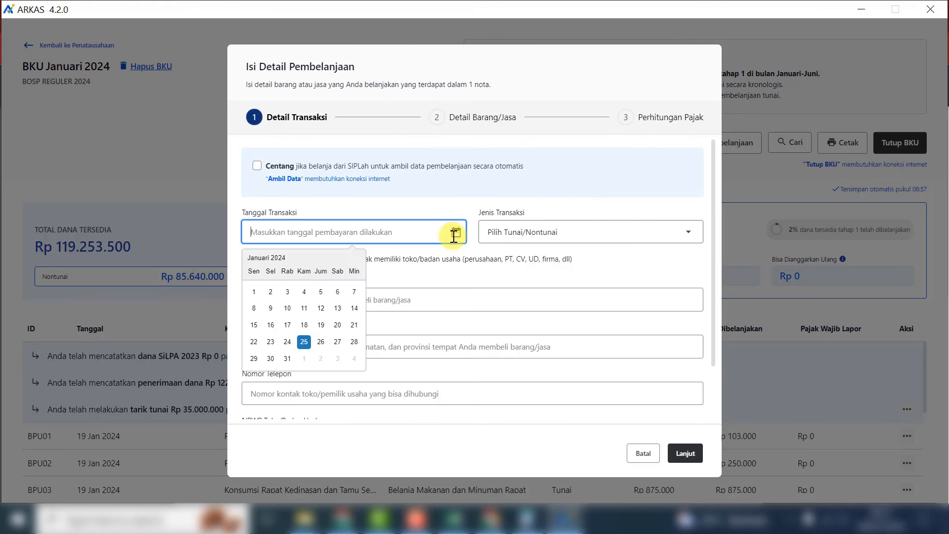
pyautogui.click(303, 339)
pyautogui.click(536, 237)
pyautogui.click(519, 289)
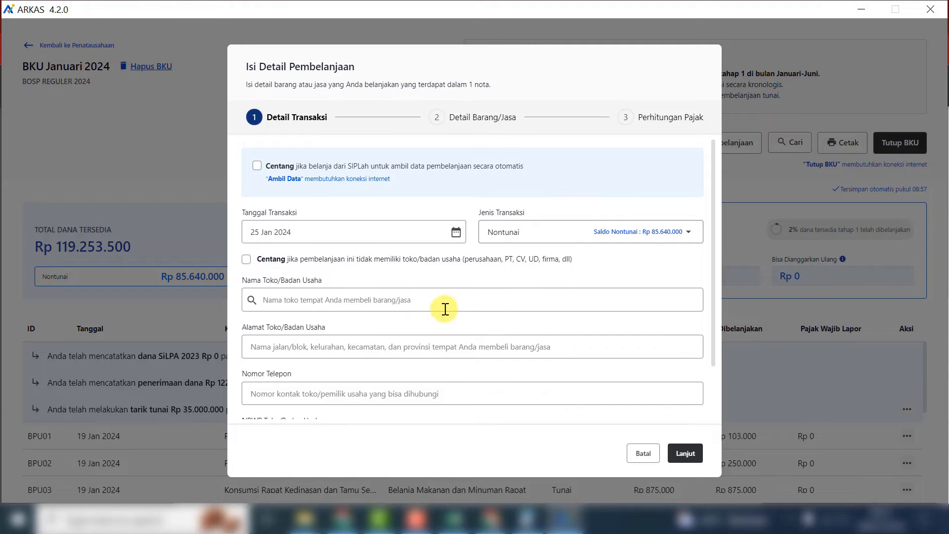
pyautogui.click(247, 259)
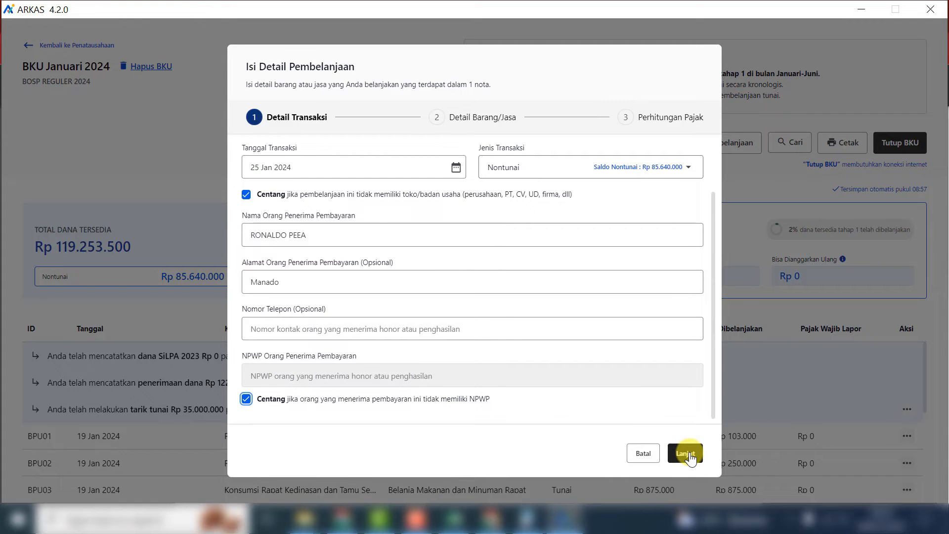
pyautogui.click(685, 454)
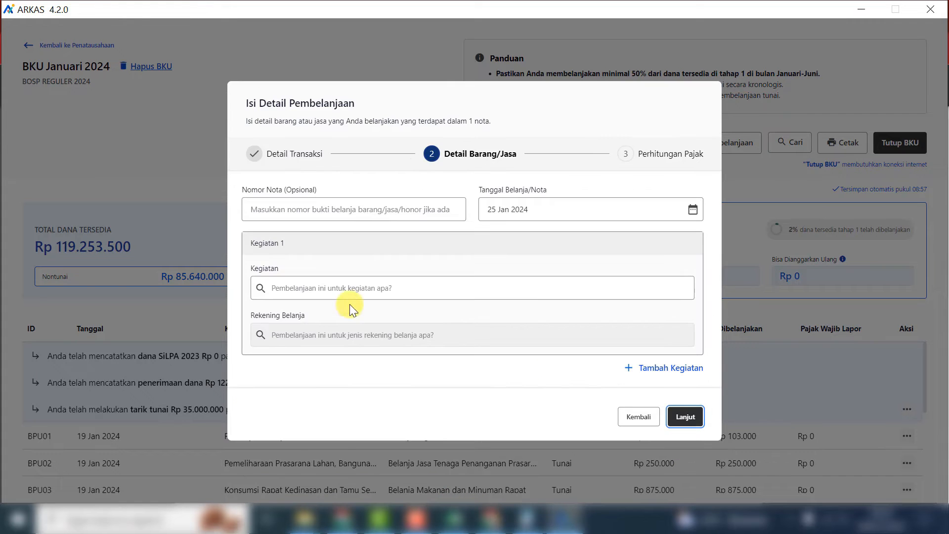
# - Charge it to Kegiatan 07.12.04 and Upah Tukang with Gaji Tenaga Penjaga Sekolah, then save
pyautogui.click(345, 290)
pyautogui.scroll(-3, 520, 349)
pyautogui.scroll(-1, 519, 349)
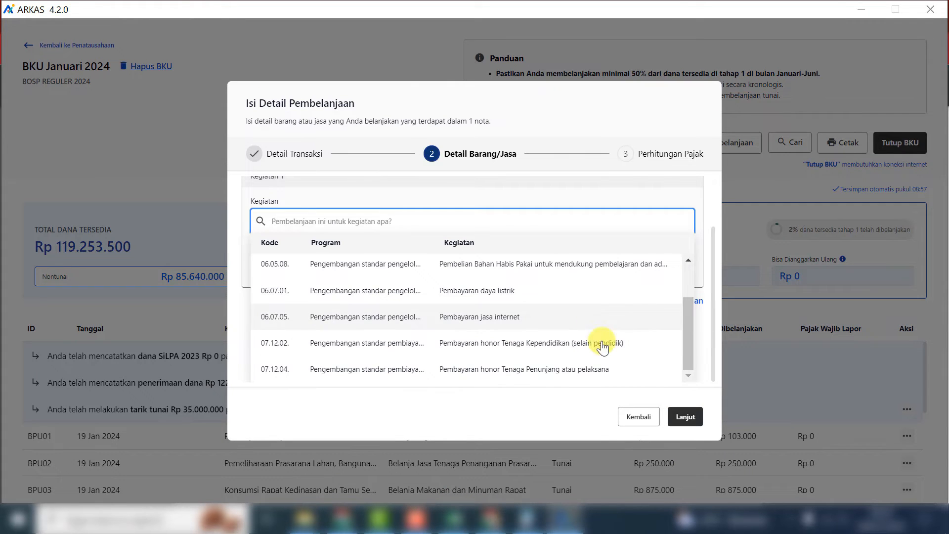
pyautogui.click(576, 375)
pyautogui.click(398, 330)
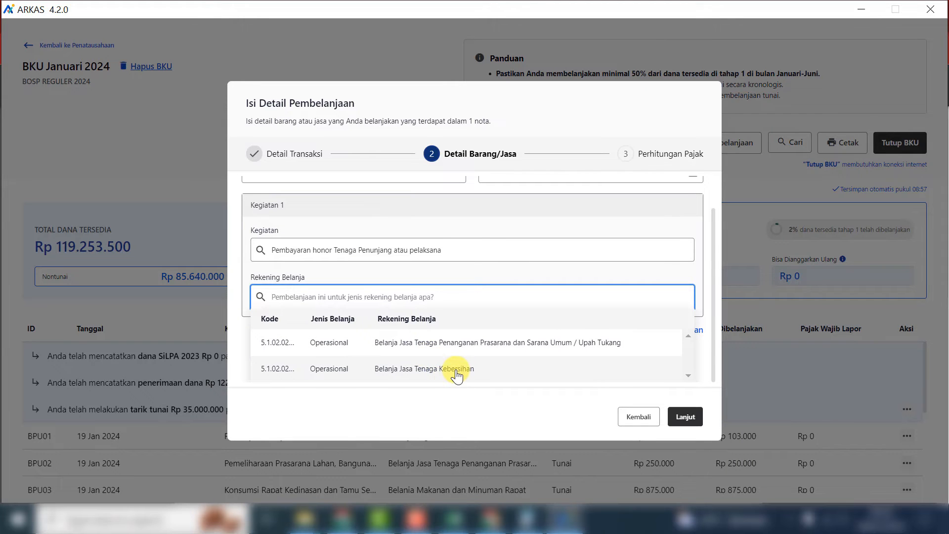
pyautogui.click(495, 342)
pyautogui.click(262, 362)
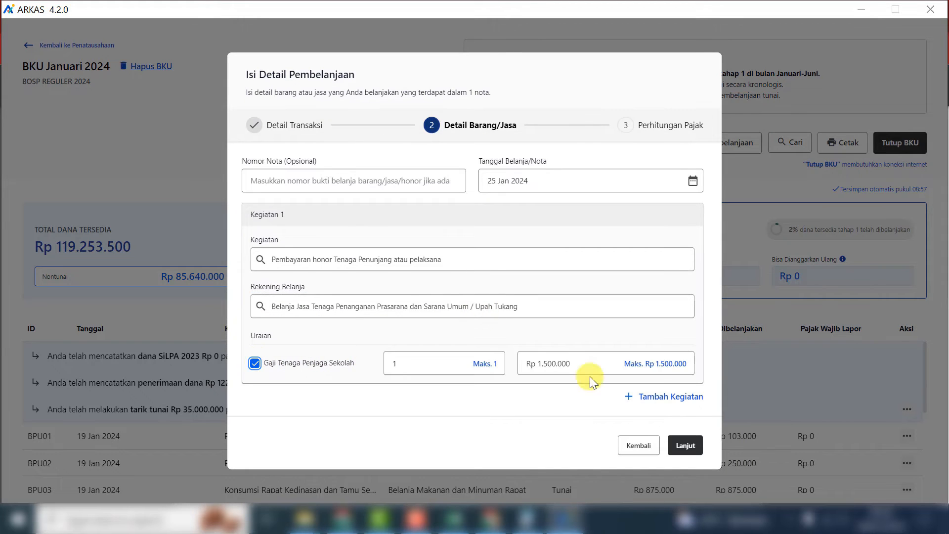
pyautogui.click(694, 454)
pyautogui.click(683, 424)
pyautogui.click(579, 309)
pyautogui.moveTo(383, 252); pyautogui.dragTo(519, 307)
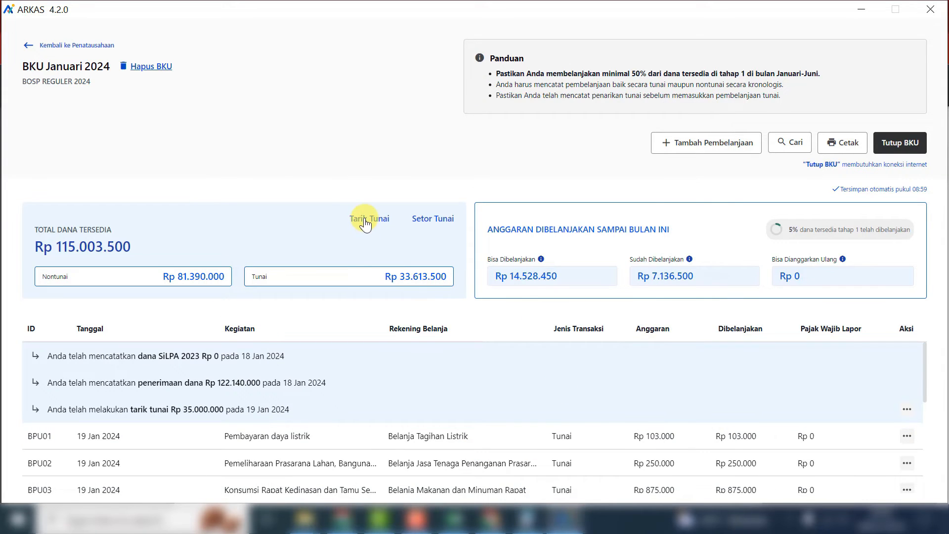
# - Record a Rp 4.000.000 cash withdrawal dated 26 Jan 2024
pyautogui.click(365, 223)
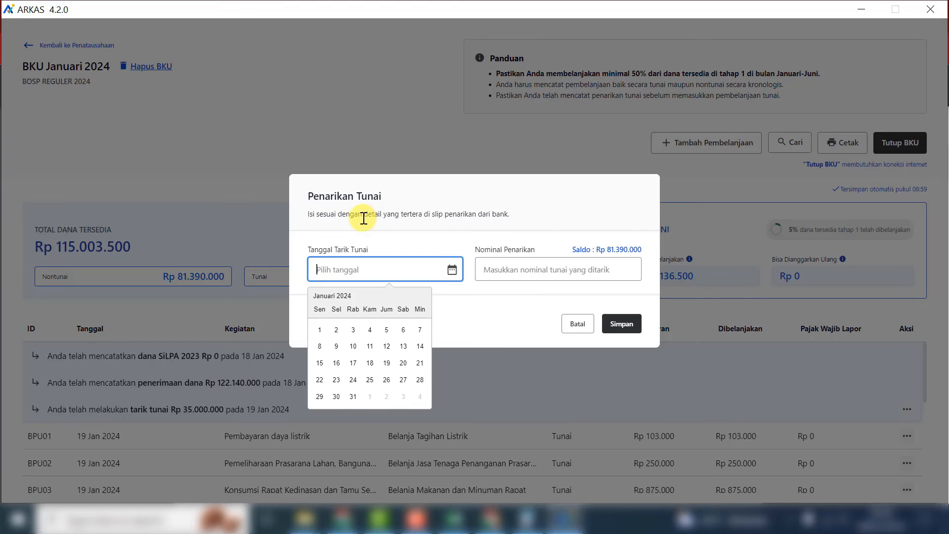
pyautogui.click(387, 379)
pyautogui.click(539, 276)
pyautogui.write('4.000.000')
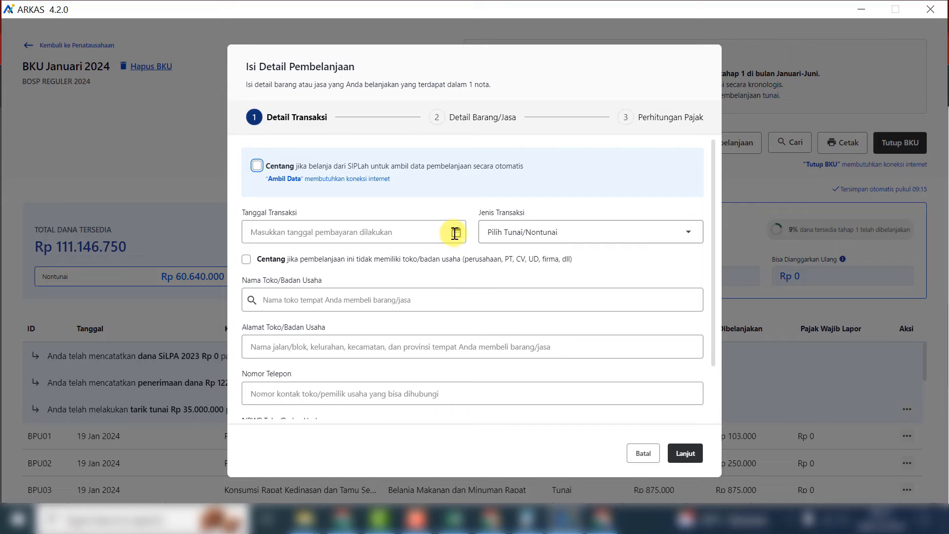
# - Add the Rp 302.200 Sewa Internet expense and save it to January's BKU
pyautogui.click(456, 232)
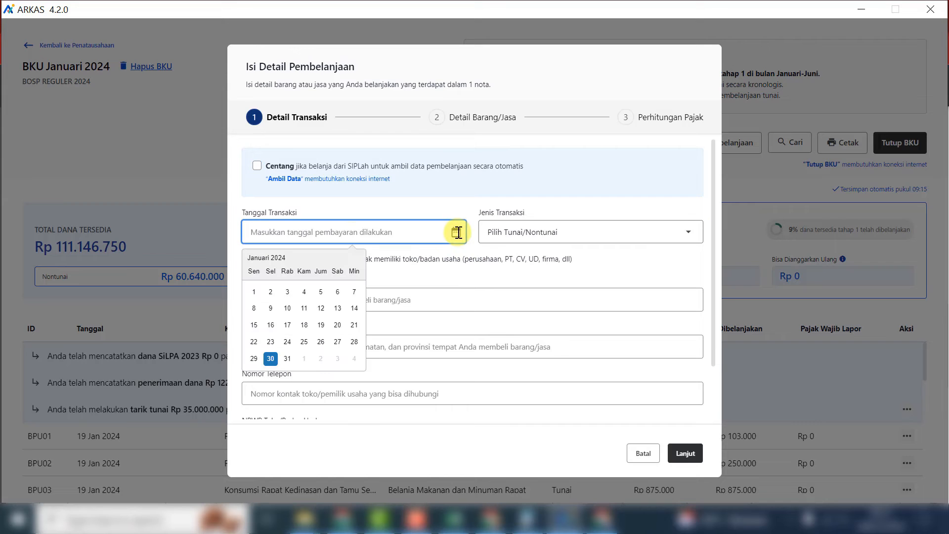
pyautogui.click(277, 325)
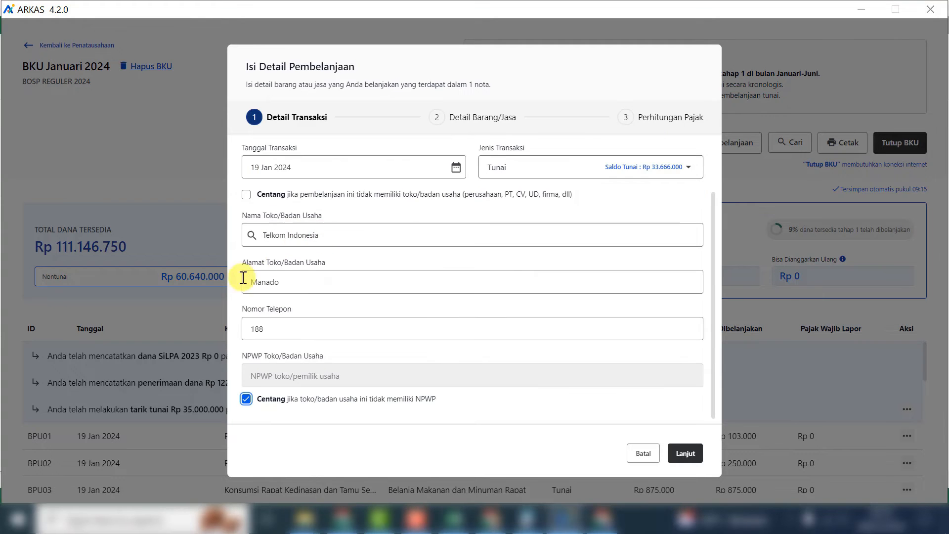
pyautogui.click(686, 453)
pyautogui.click(435, 288)
pyautogui.click(403, 372)
pyautogui.click(381, 333)
pyautogui.click(395, 366)
pyautogui.click(628, 335)
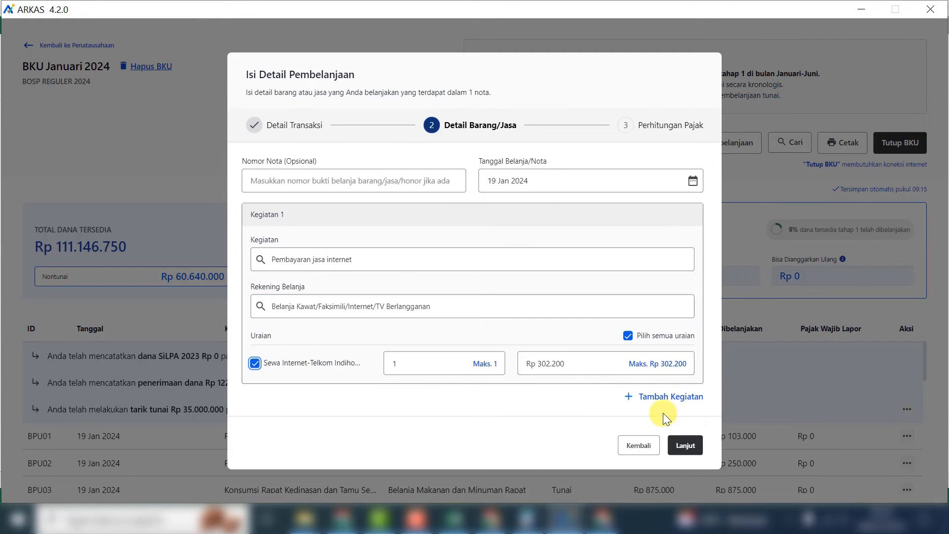
pyautogui.click(685, 445)
pyautogui.click(690, 444)
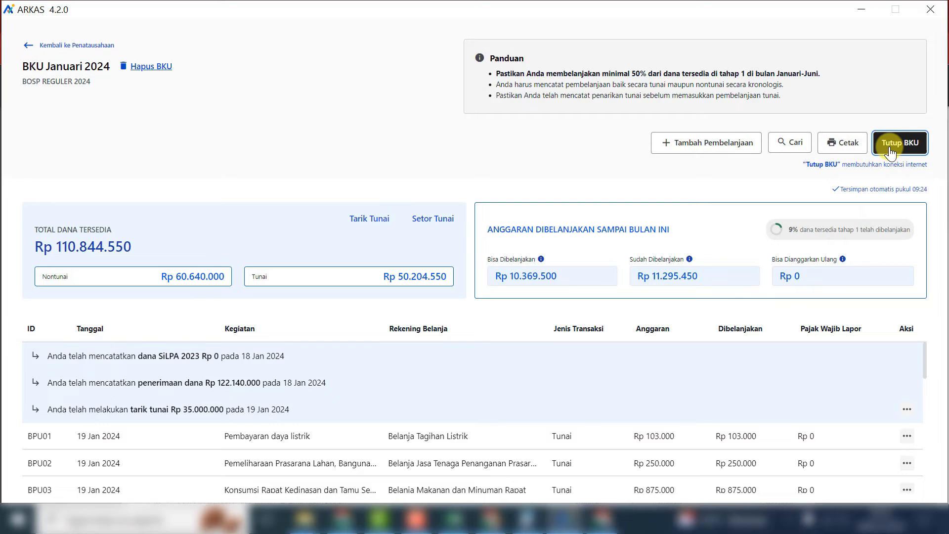
# - Export January's BKU PDF as 'BKU Januari 2024' into a new 'BKU 2024 Tahap 1' folder
pyautogui.click(846, 143)
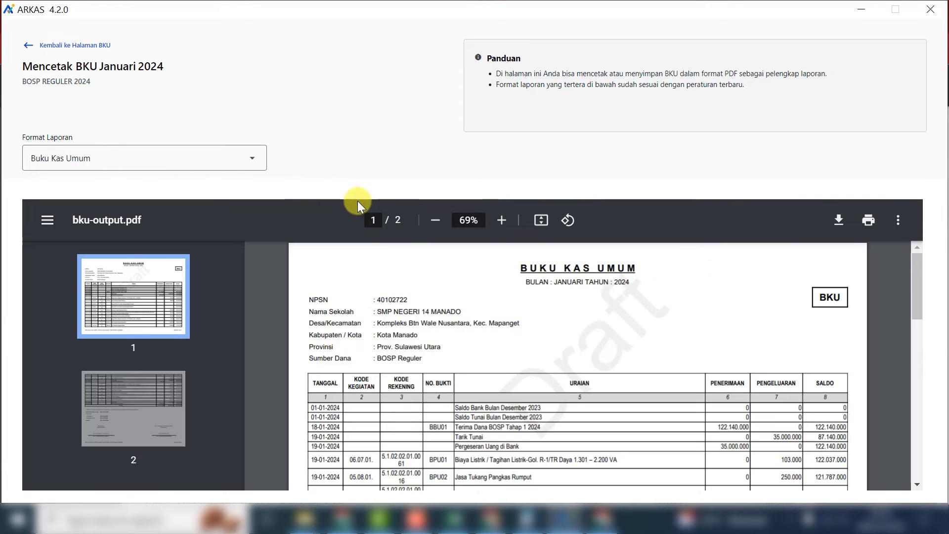
pyautogui.moveTo(918, 283)
pyautogui.mouseDown()
pyautogui.moveTo(913, 326)
pyautogui.moveTo(916, 277)
pyautogui.mouseUp()
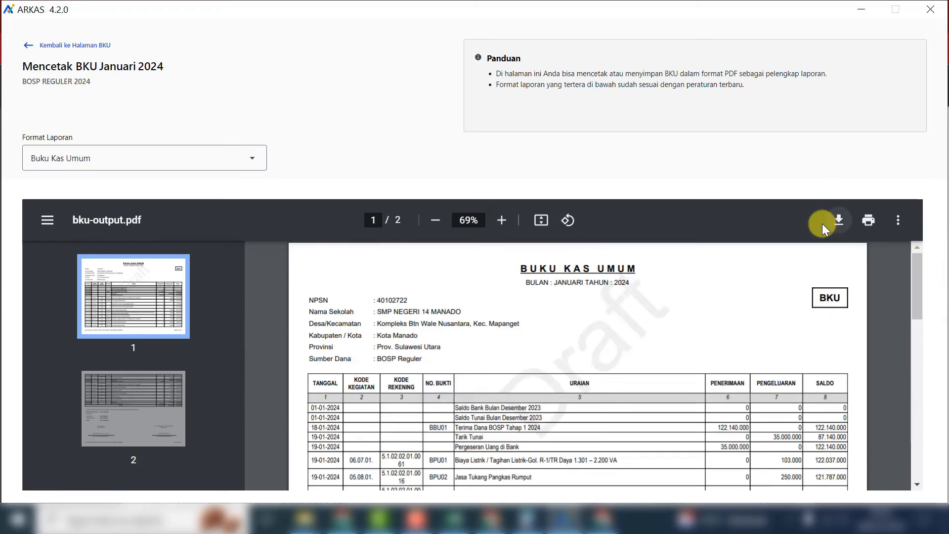
pyautogui.click(838, 222)
pyautogui.click(454, 188)
pyautogui.write('BKU 2024 Tahap 1')
pyautogui.press('Return')
pyautogui.press('Return')
pyautogui.click(510, 373)
pyautogui.write('BKU ')
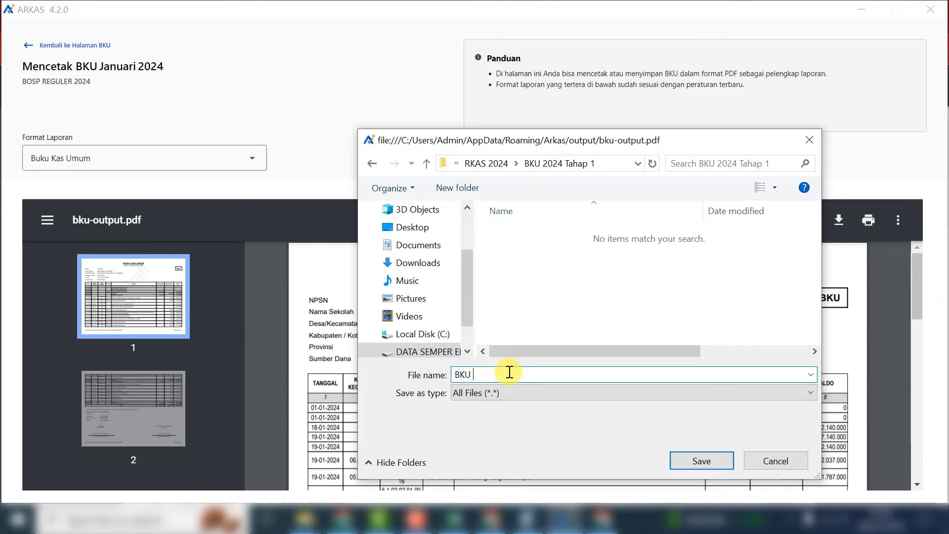
pyautogui.write('Januari 2024')
pyautogui.click(701, 461)
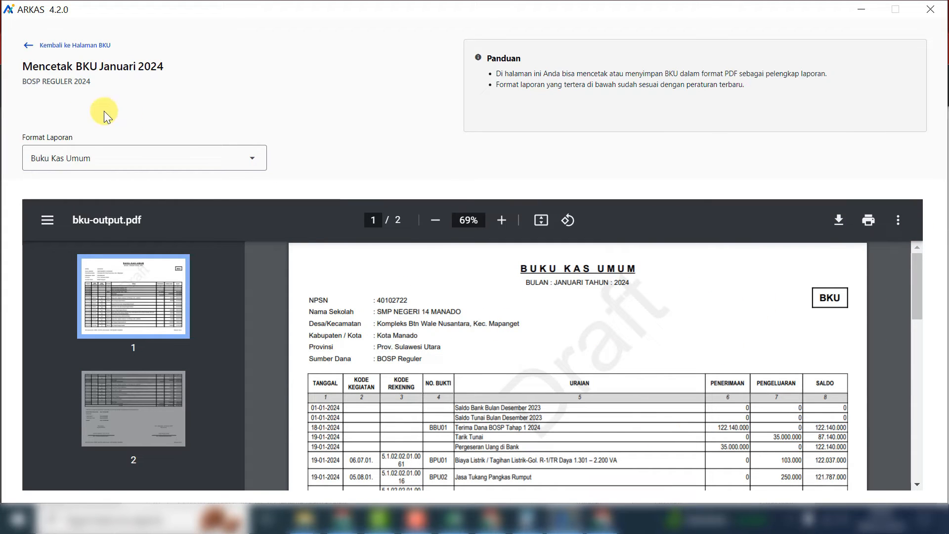
pyautogui.click(27, 48)
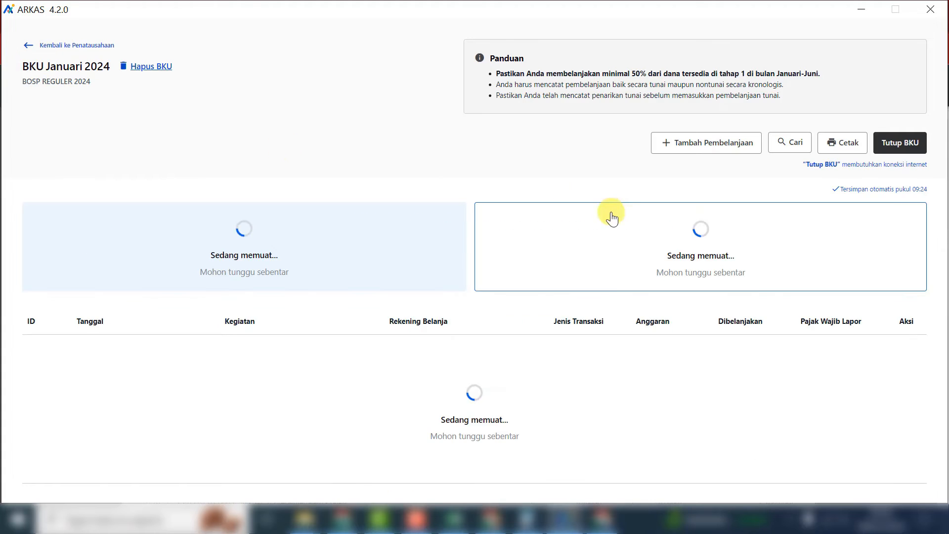
# - Close January's BKU with Rp 0 bank interest and Rp 0 interest tax, then return to Penatausahaan
pyautogui.click(911, 148)
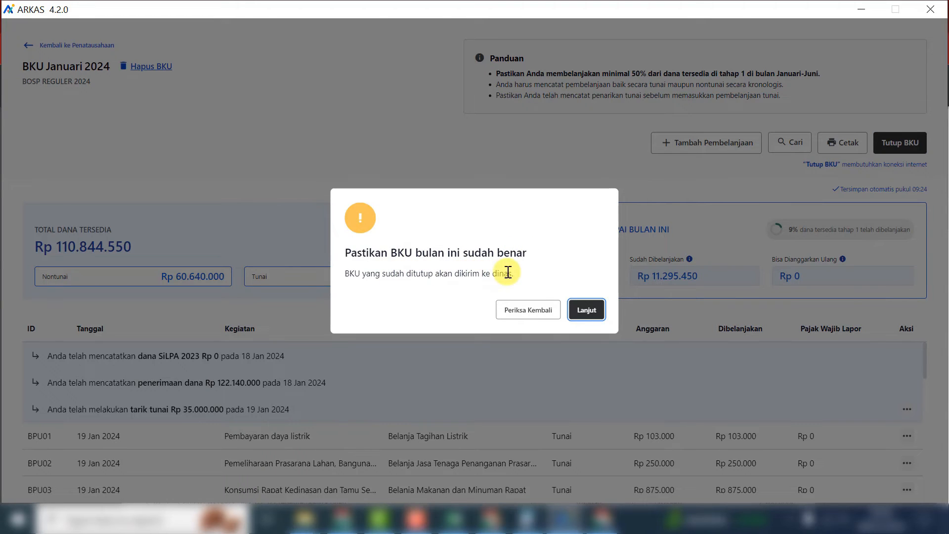
pyautogui.click(587, 311)
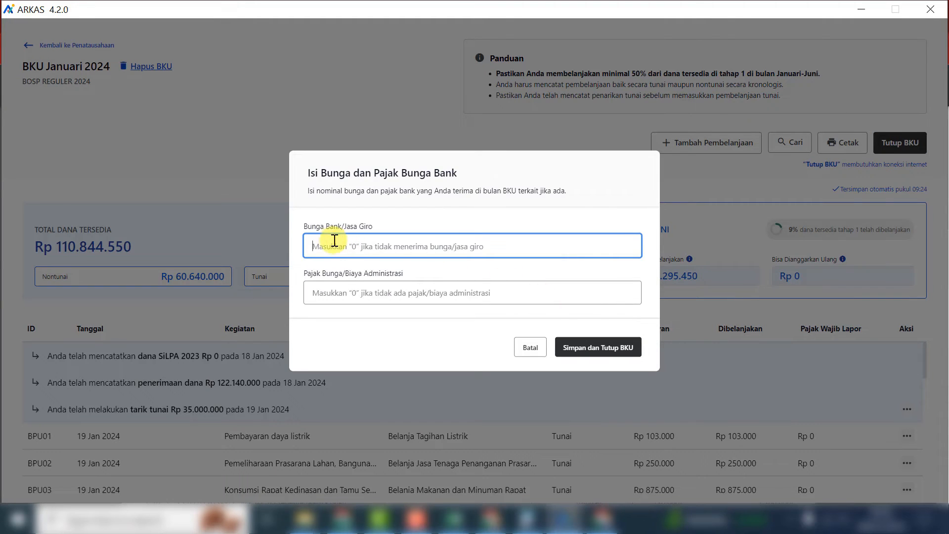
pyautogui.write('0')
pyautogui.click(331, 296)
pyautogui.write('0')
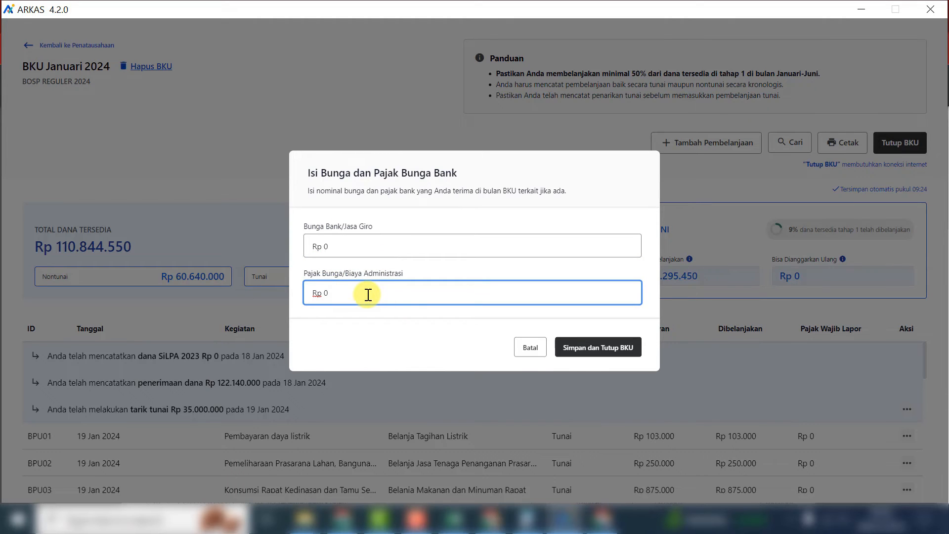
pyautogui.click(636, 353)
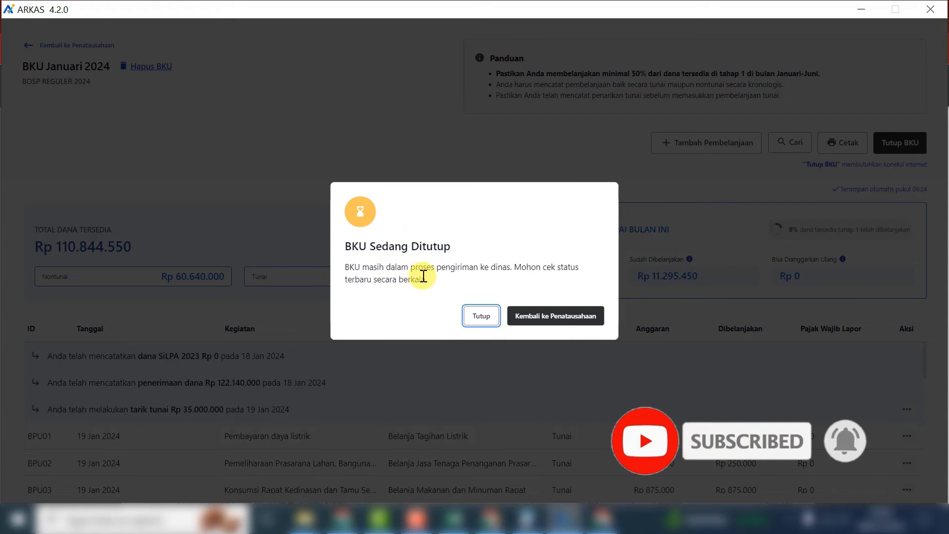
pyautogui.click(553, 322)
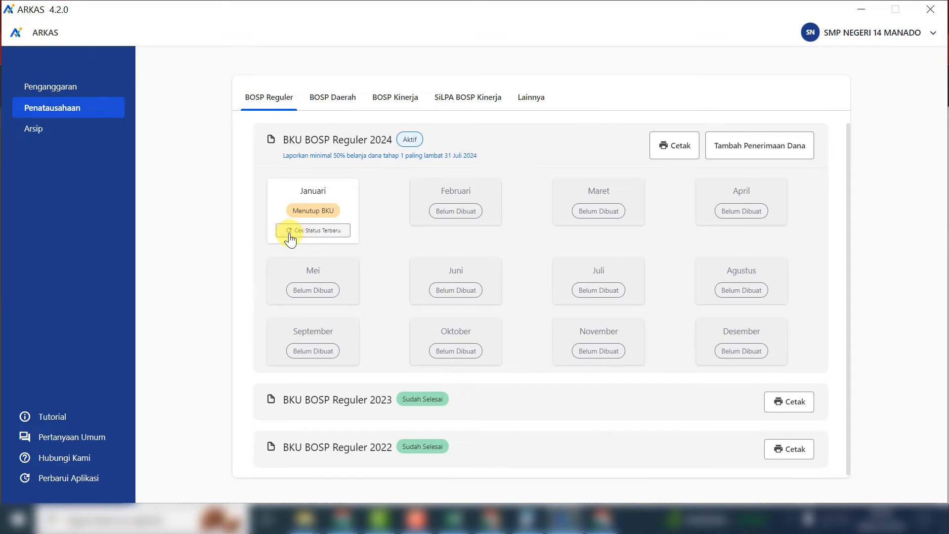
# - Refresh January's status to Sudah Selesai and open the Februari BKU
pyautogui.click(342, 231)
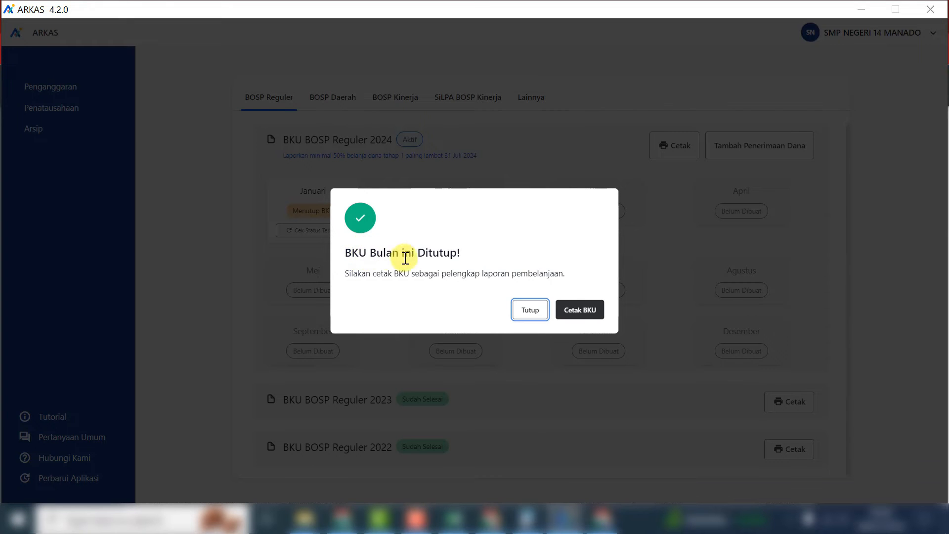
pyautogui.click(517, 321)
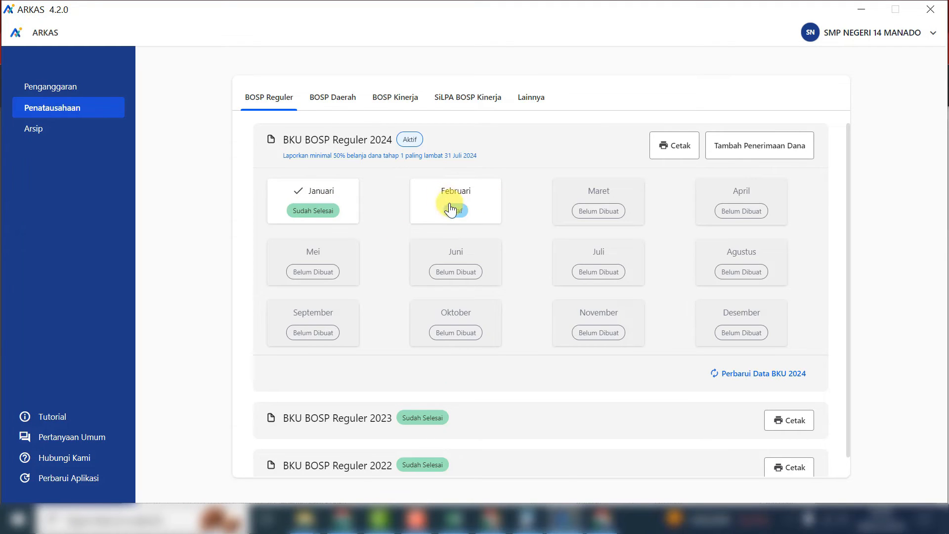
pyautogui.click(483, 208)
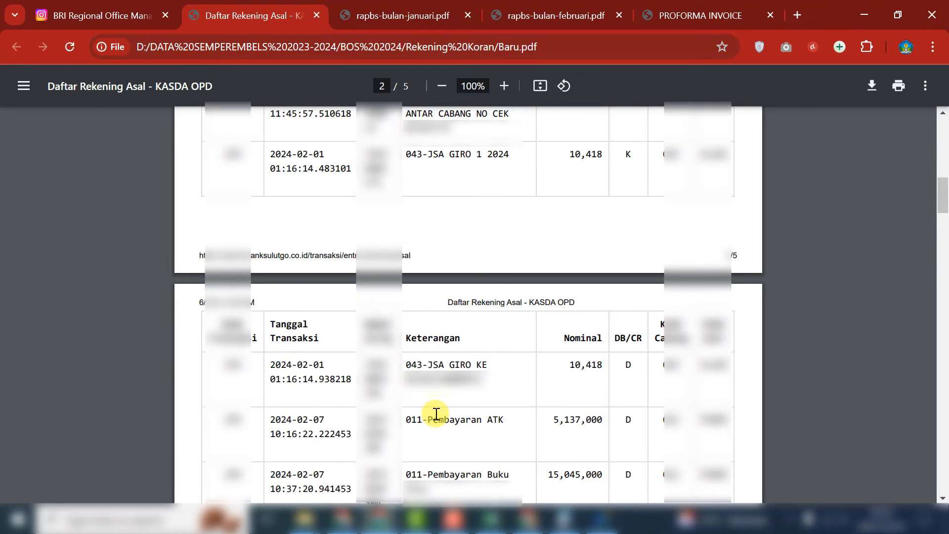
# - Review the bank statement's February transactions, then return to ARKAS
pyautogui.scroll(-2, 436, 414)
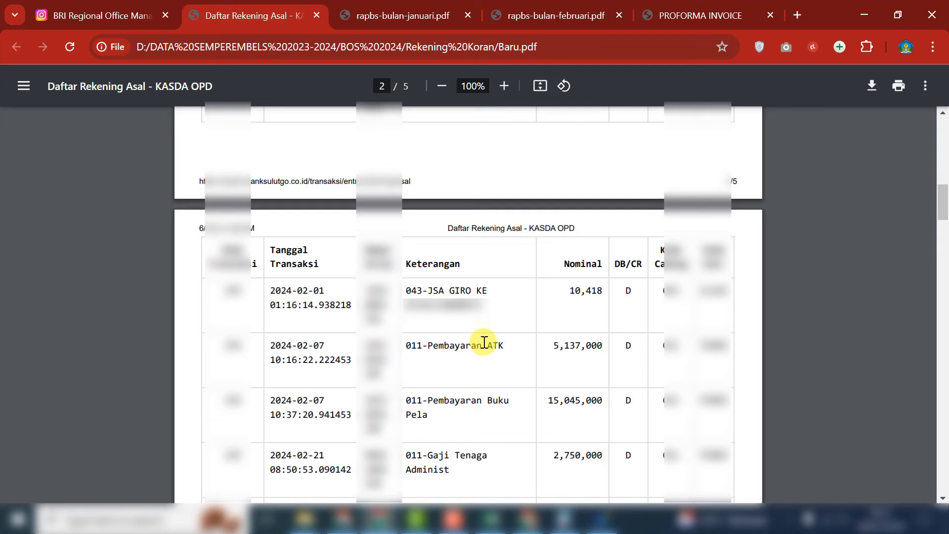
pyautogui.click(601, 519)
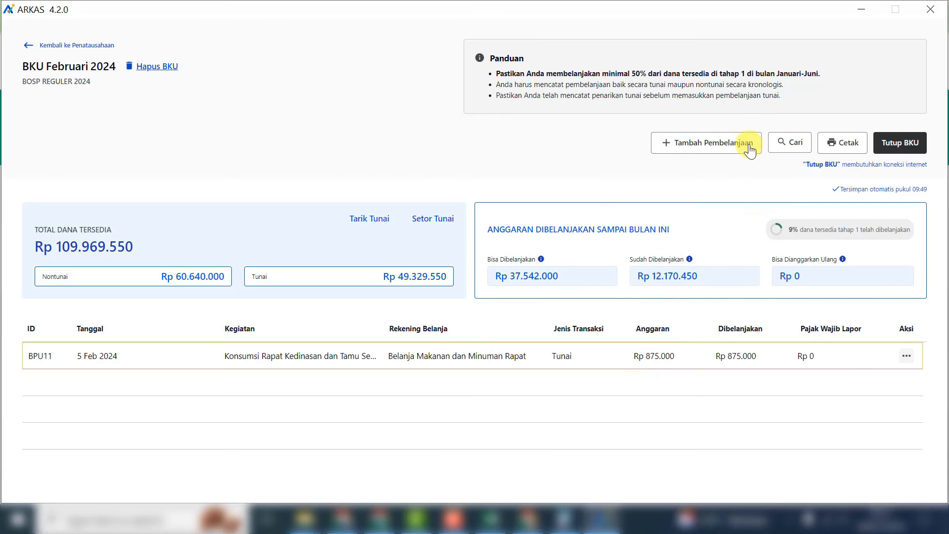
# - Start a new non-cash (Nontunai) expense dated 7 Feb 2024
pyautogui.click(739, 145)
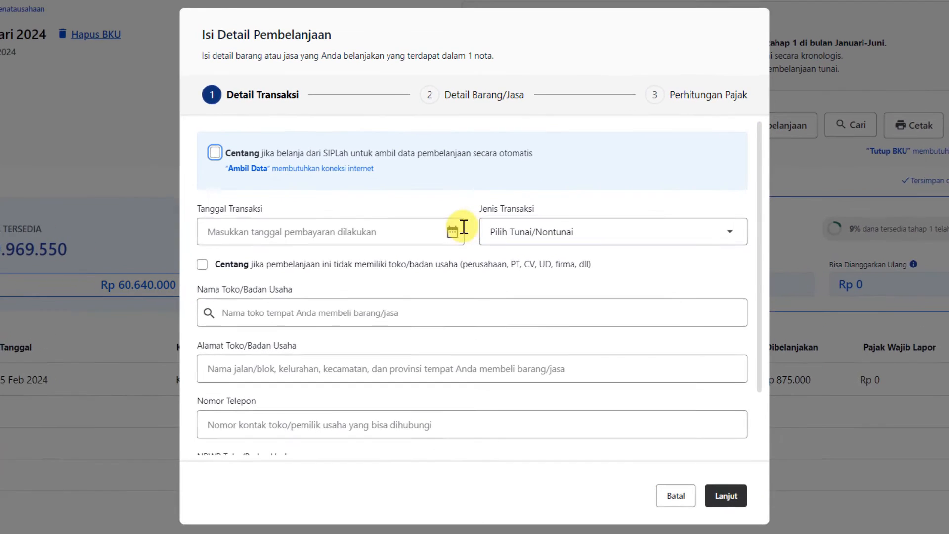
pyautogui.click(456, 232)
pyautogui.click(245, 325)
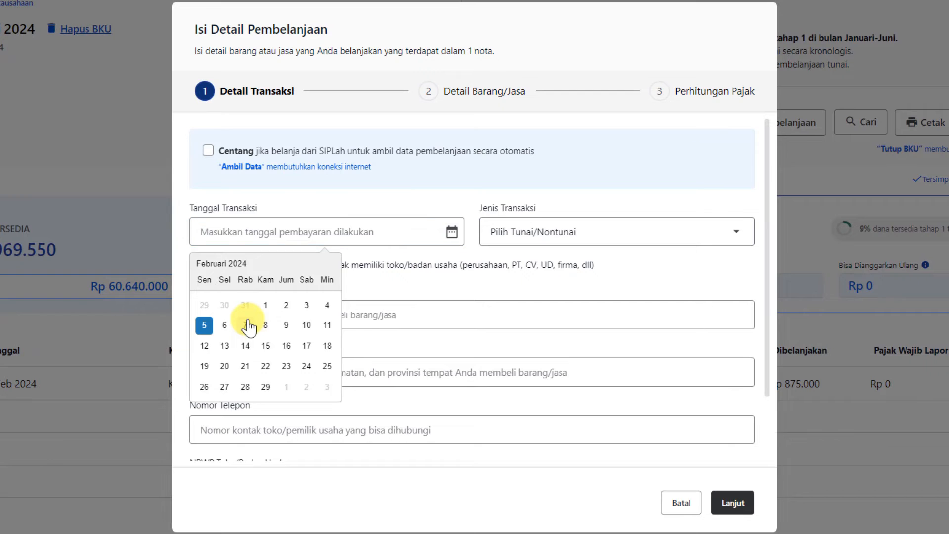
pyautogui.click(546, 250)
pyautogui.click(525, 299)
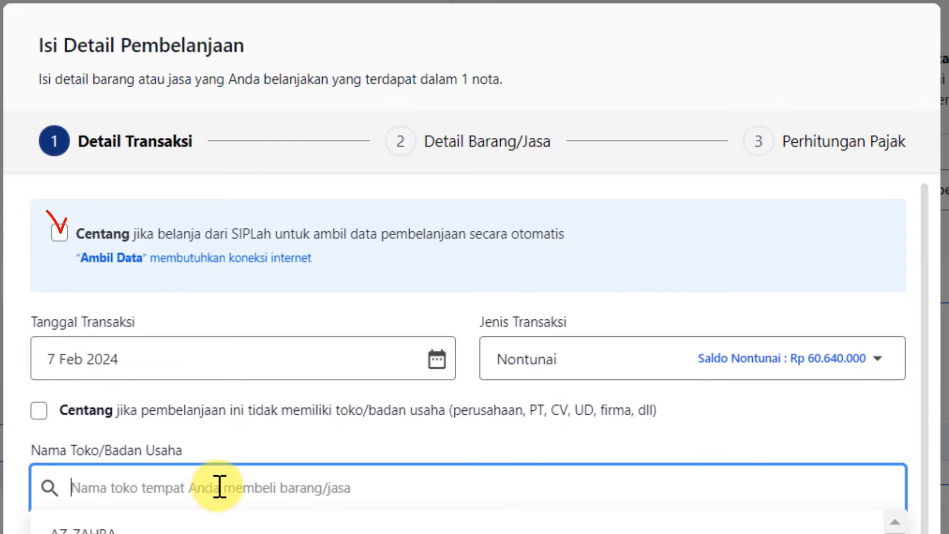
# - Add shop CV. MEDIA EDUTECH with its address, phone number and NPWP
pyautogui.write('CV. MEDIA EDUTECH')
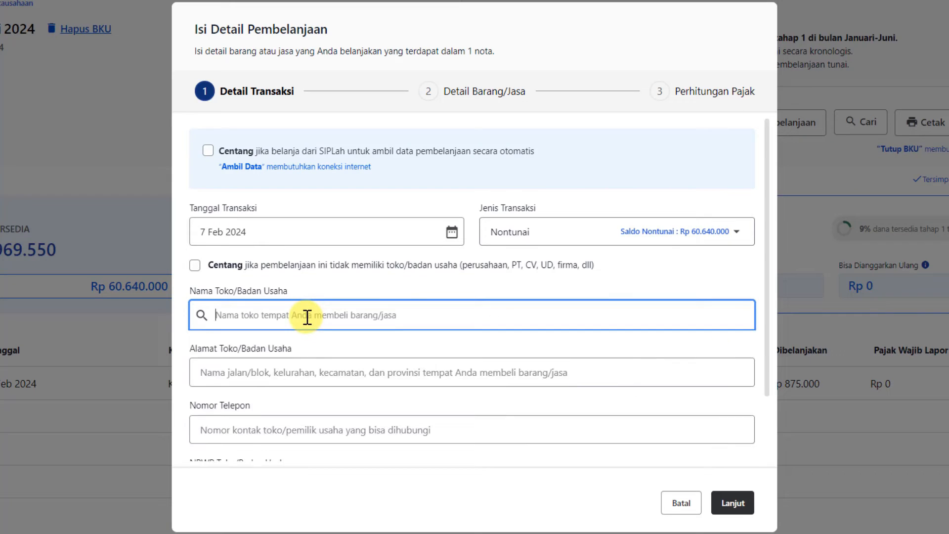
pyautogui.write('CV. MEDIA EDUTECH')
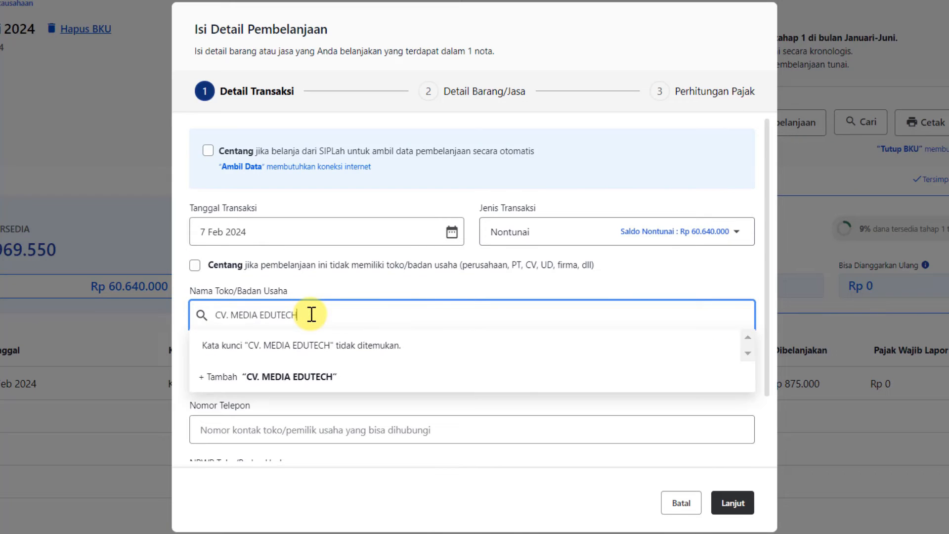
pyautogui.click(313, 380)
pyautogui.click(313, 380)
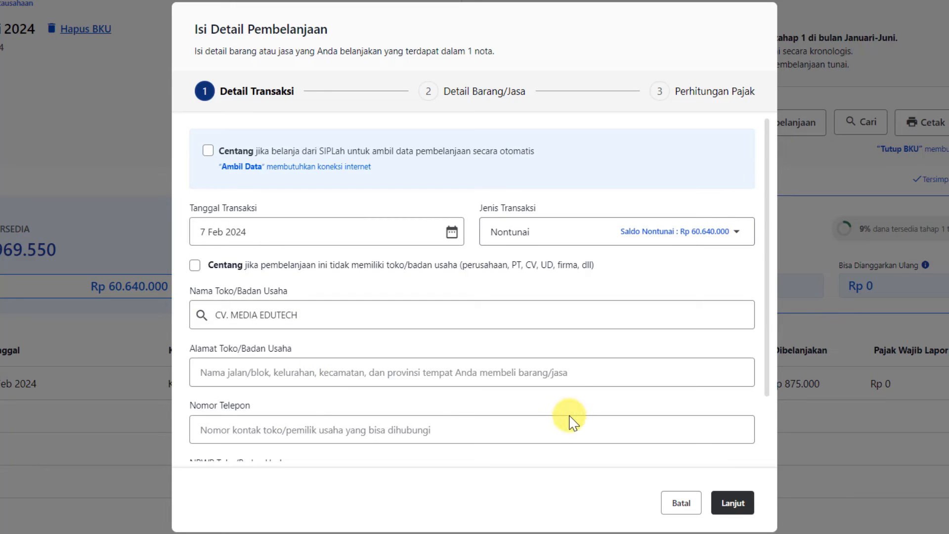
pyautogui.click(312, 377)
pyautogui.click(361, 428)
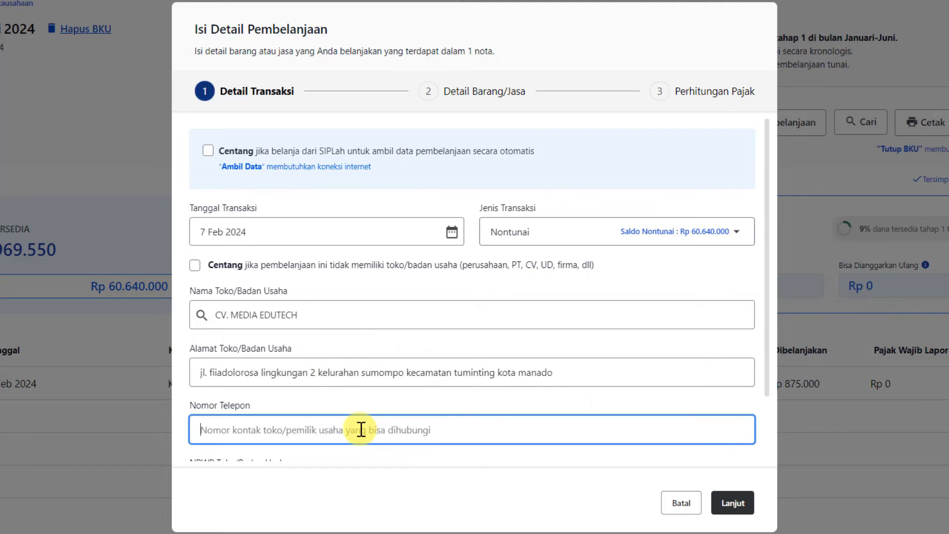
pyautogui.hotkey('ctrl', 'v')
pyautogui.scroll(-2, 424, 414)
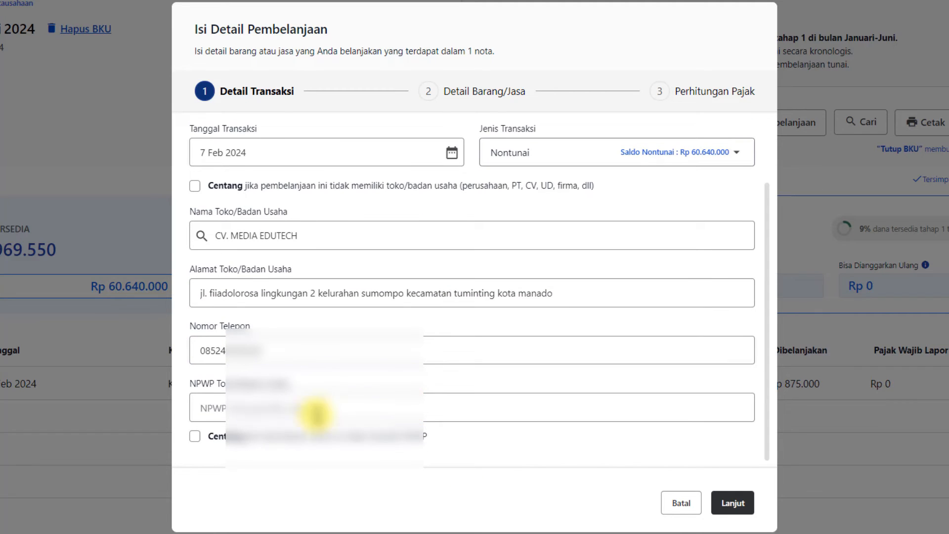
pyautogui.click(221, 408)
pyautogui.hotkey('ctrl', 'v')
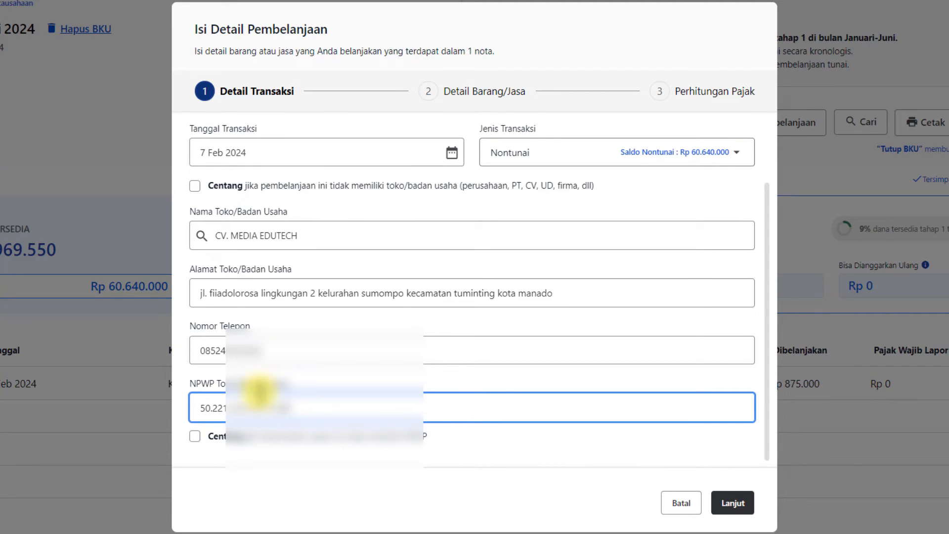
pyautogui.scroll(2, 325, 410)
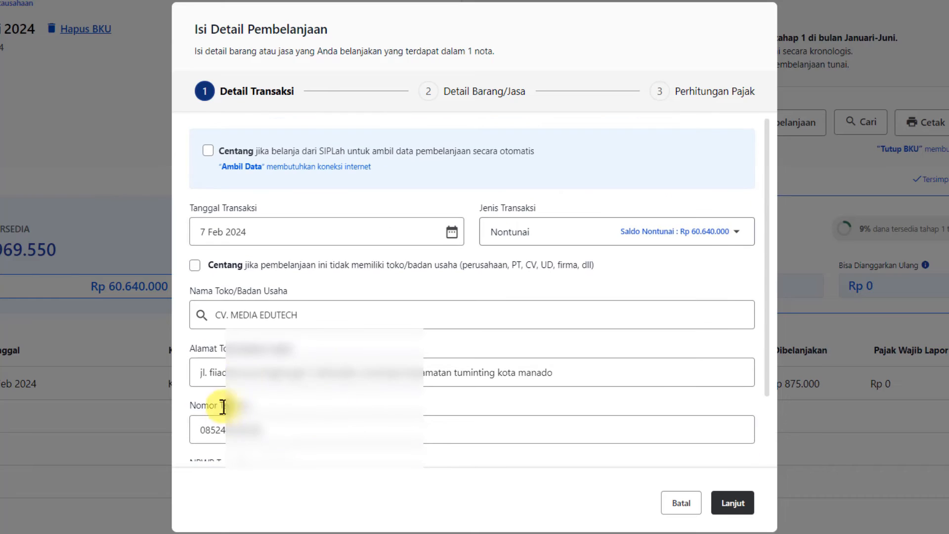
pyautogui.scroll(-2, 442, 390)
# - Assign the Rp 5.137.000 purchase to the Bahan Habis Pakai activity and Alat Tulis Kantor account
pyautogui.click(736, 505)
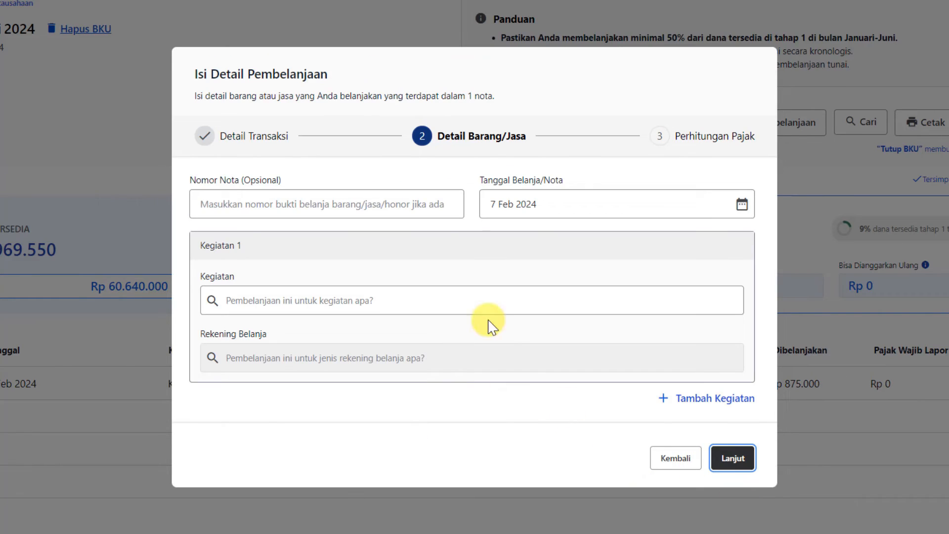
pyautogui.click(482, 294)
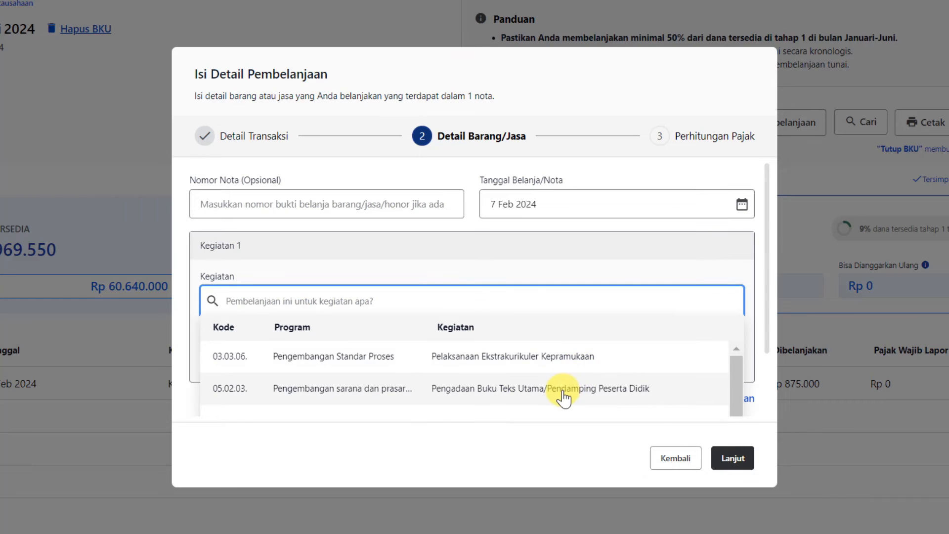
pyautogui.scroll(-2, 562, 394)
pyautogui.click(588, 366)
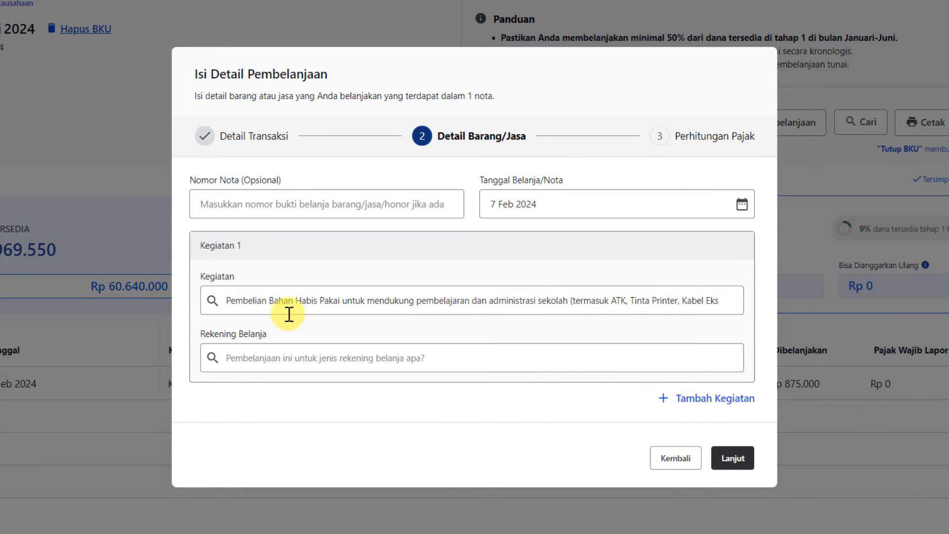
pyautogui.click(326, 358)
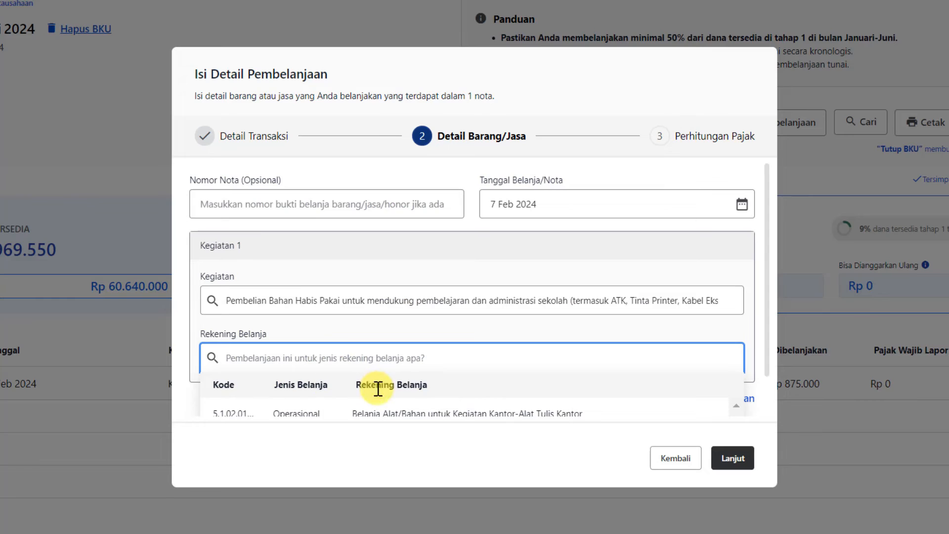
pyautogui.click(487, 371)
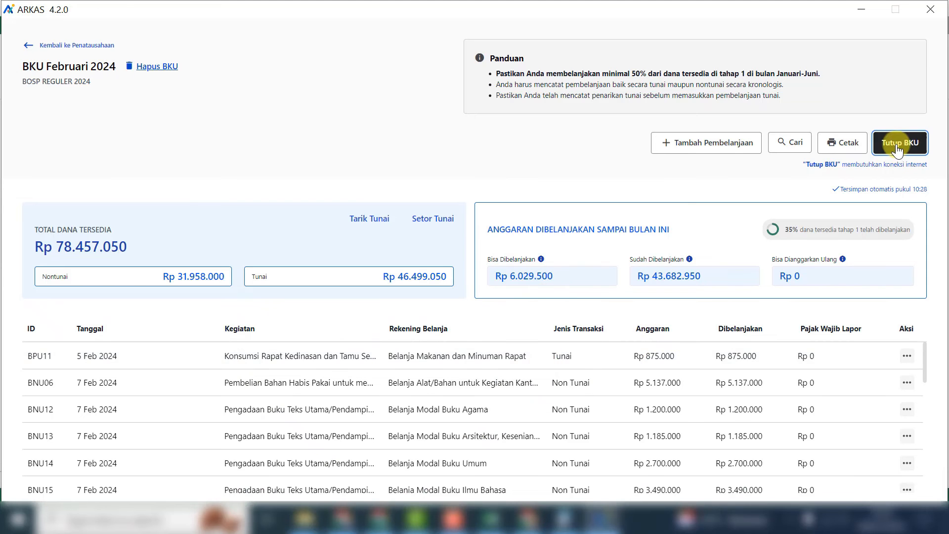
# - Close February's BKU with Rp 0 interest and tax, then check its latest status
pyautogui.click(898, 149)
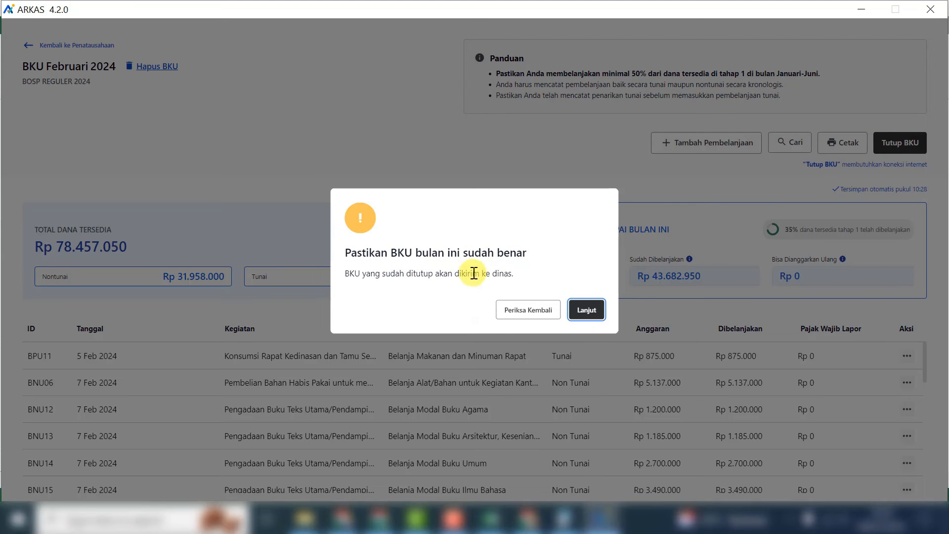
pyautogui.click(586, 311)
pyautogui.write('0')
pyautogui.click(348, 293)
pyautogui.write('0')
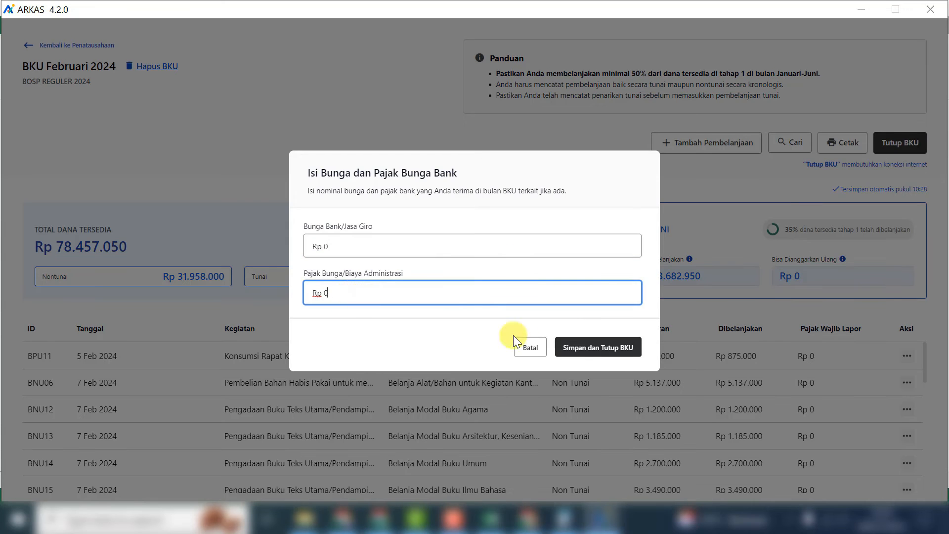
pyautogui.click(618, 348)
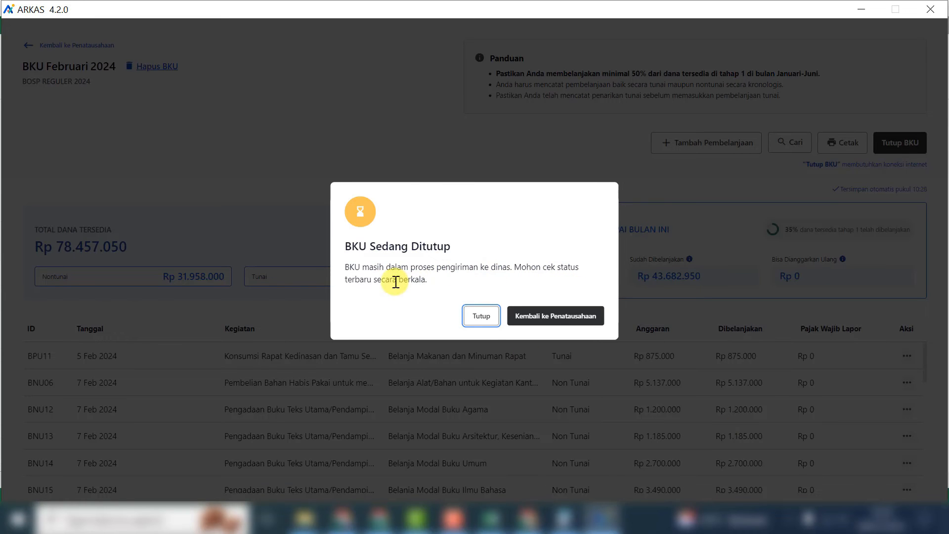
pyautogui.click(482, 317)
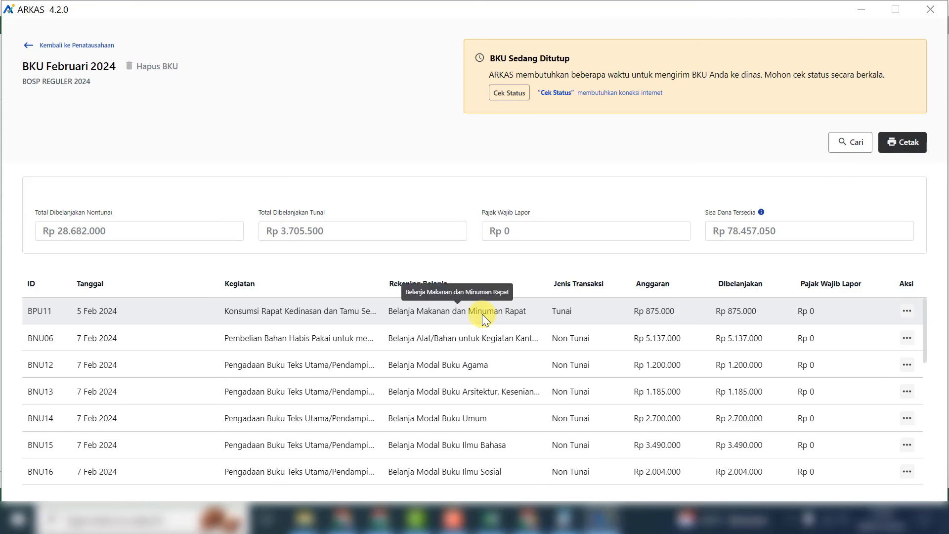
pyautogui.click(28, 45)
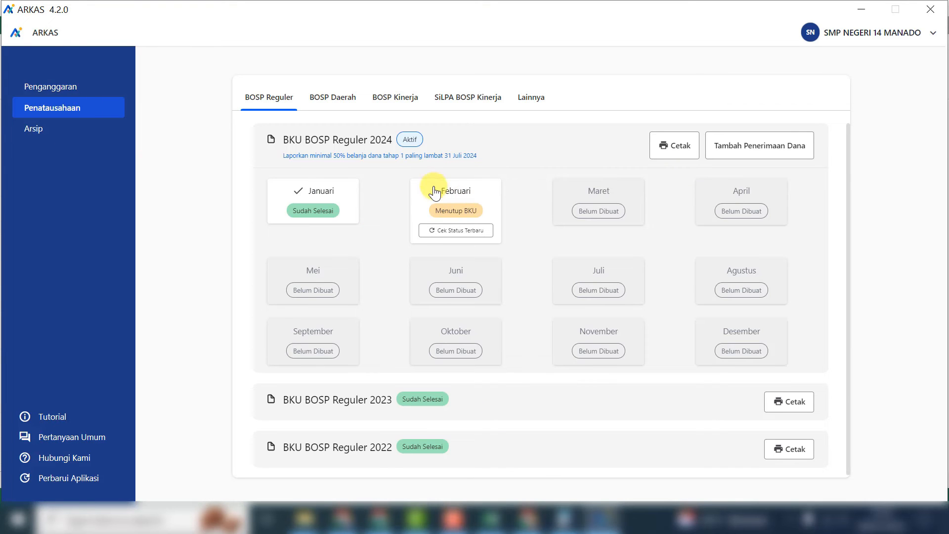
pyautogui.click(437, 230)
# - Save February's BKU PDF as 'BKU Februari 2024' in the BKU 2024 Tahap 1 folder
pyautogui.click(592, 313)
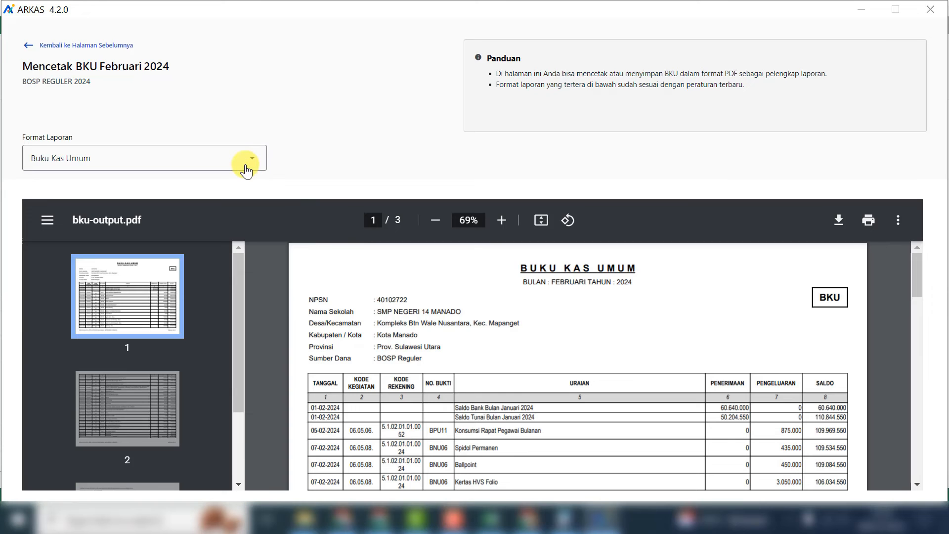
pyautogui.scroll(-20, 784, 373)
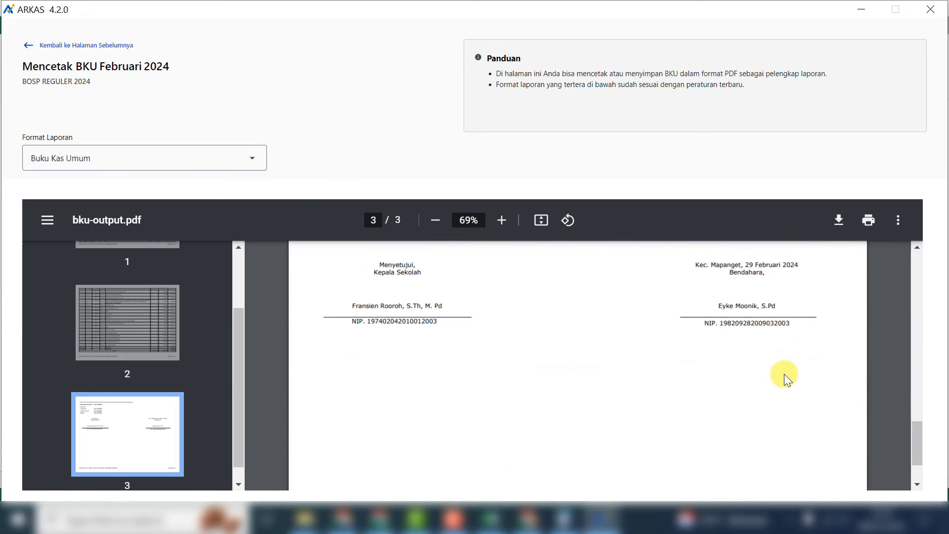
pyautogui.scroll(20, 792, 361)
pyautogui.click(839, 220)
pyautogui.click(547, 233)
pyautogui.click(512, 374)
pyautogui.press('BackSpace')
pyautogui.press('BackSpace')
pyautogui.press('BackSpace')
pyautogui.press('BackSpace')
pyautogui.press('BackSpace')
pyautogui.press('BackSpace')
pyautogui.press('BackSpace')
pyautogui.press('BackSpace')
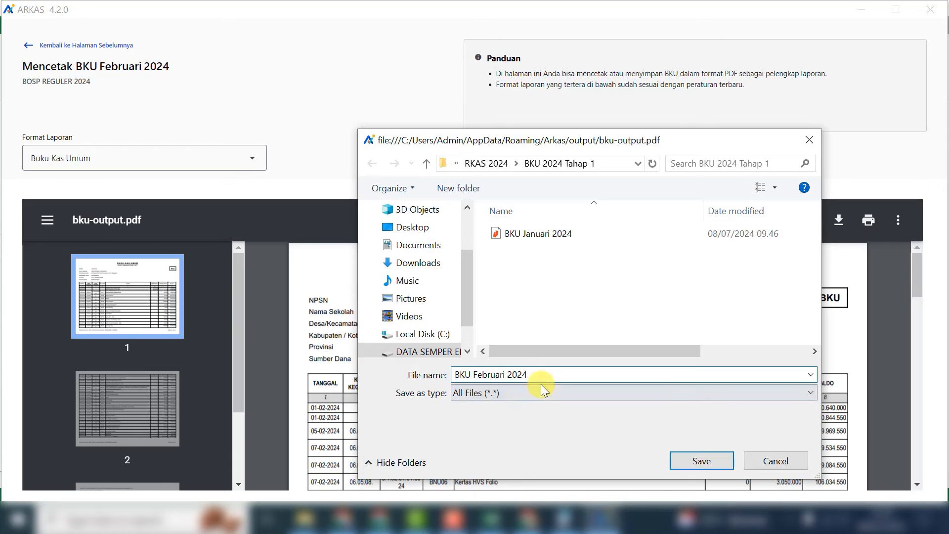
pyautogui.press('Return')
pyautogui.click(28, 45)
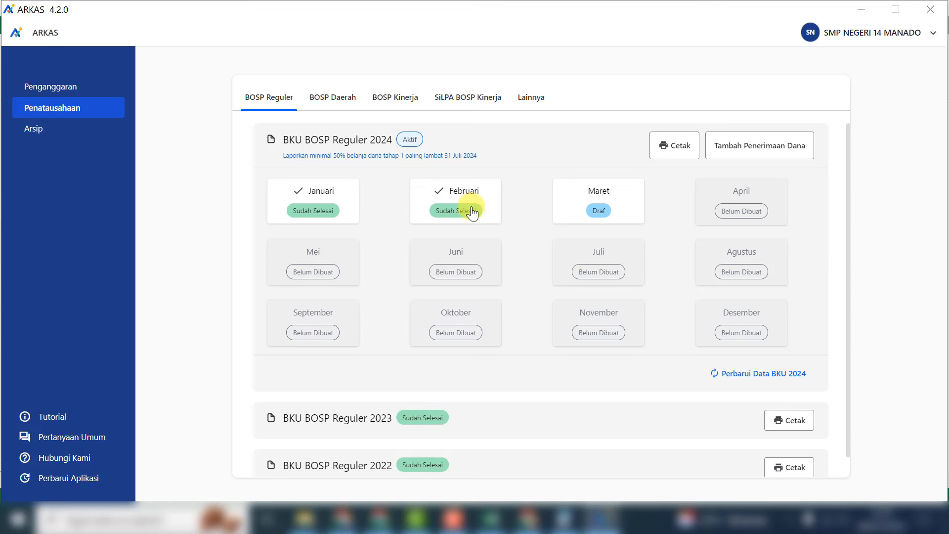
# - Check the March BKU, then return to the month overview and open BKU Juni 2024
pyautogui.click(627, 208)
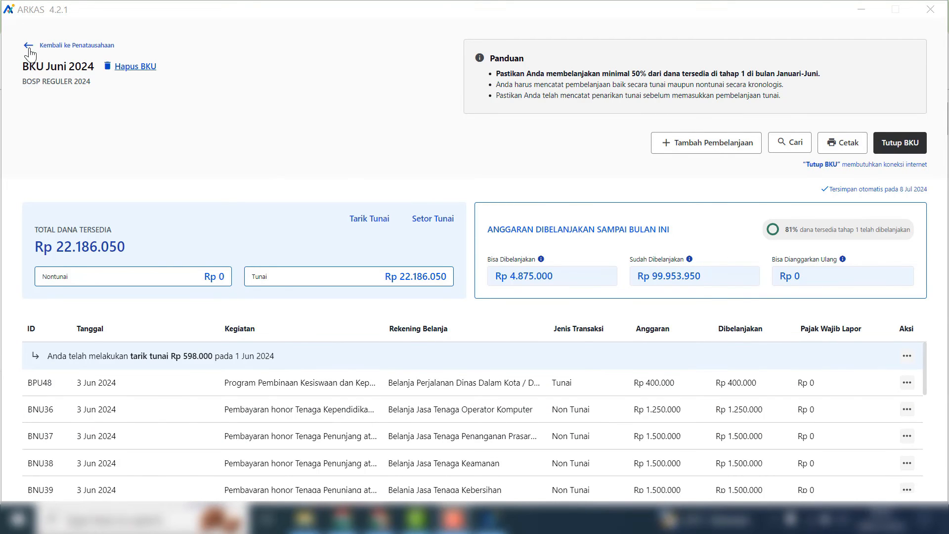
pyautogui.click(28, 48)
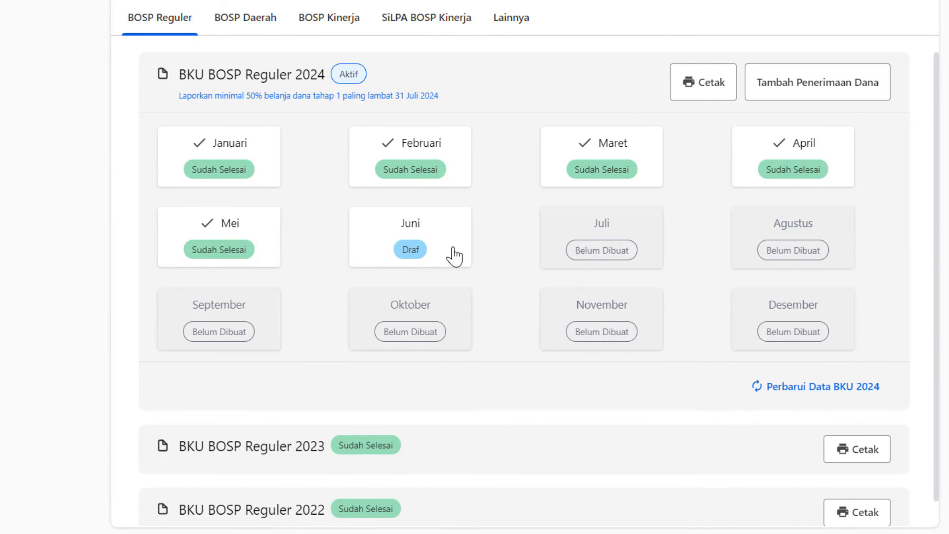
pyautogui.click(452, 256)
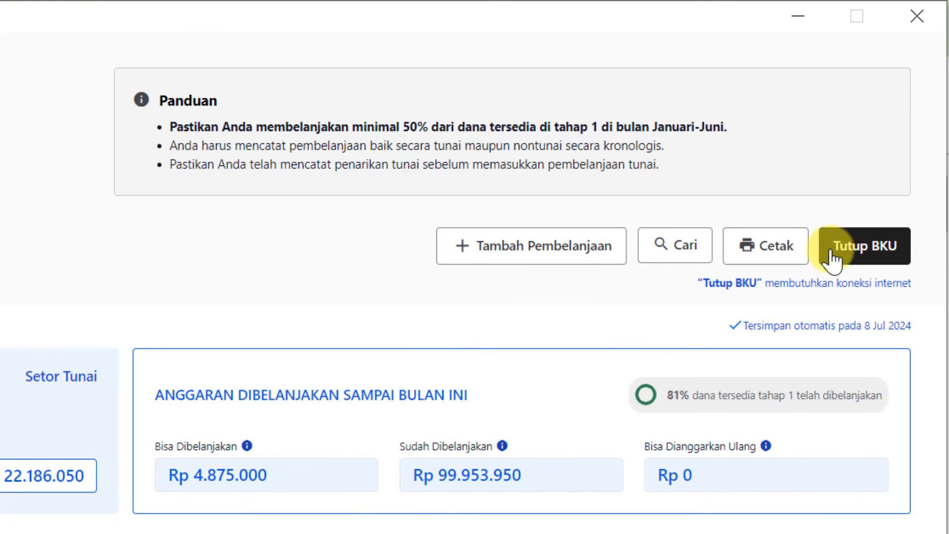
# - Close the June 2024 BKU, entering Rp 0 for both Bunga Bank and Pajak
pyautogui.click(909, 262)
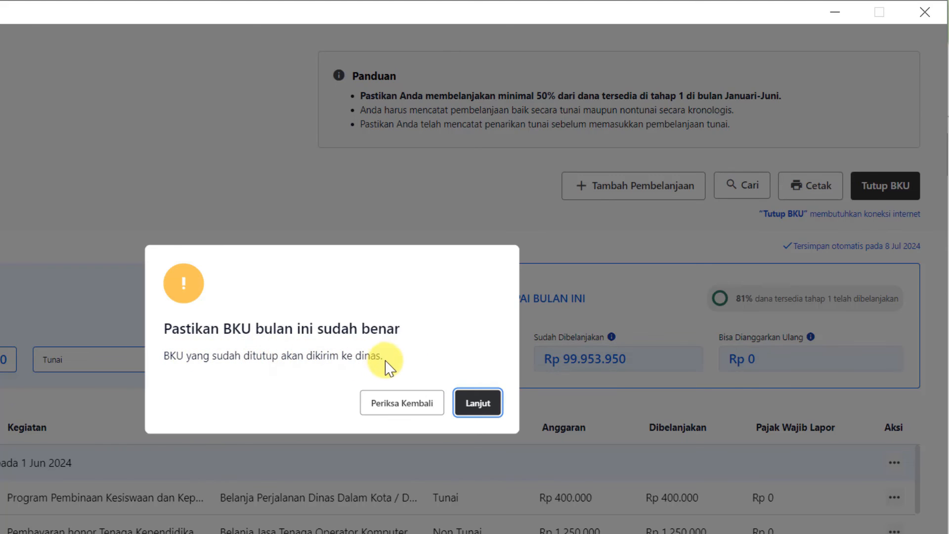
pyautogui.click(497, 409)
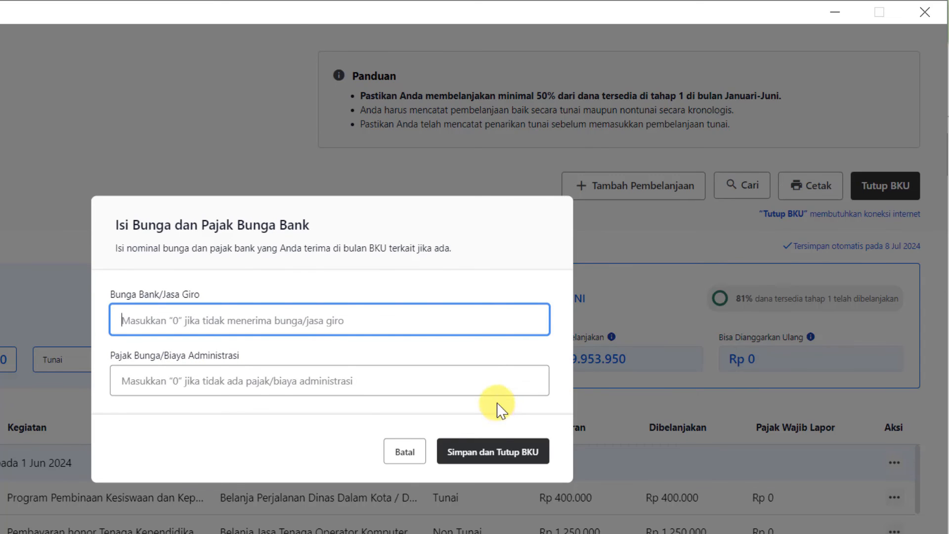
pyautogui.write('0')
pyautogui.click(188, 380)
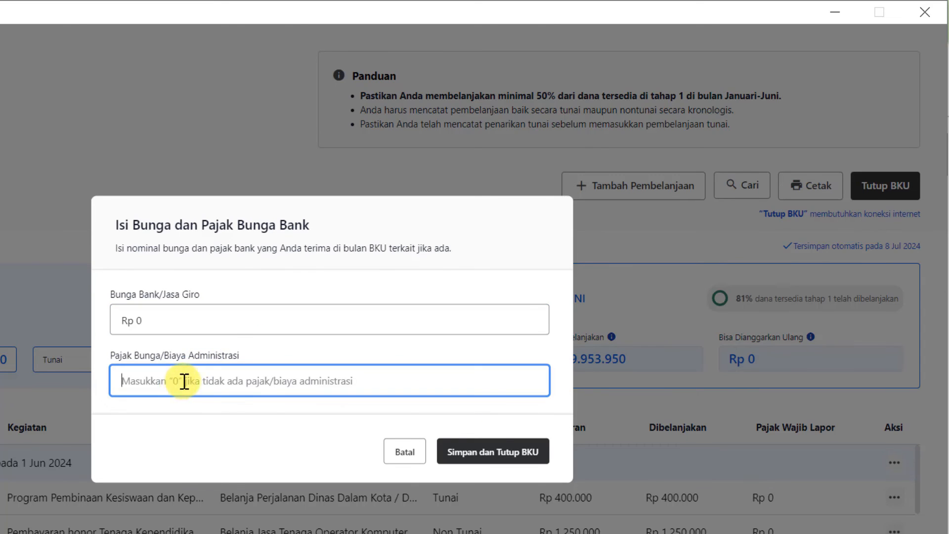
pyautogui.write('0')
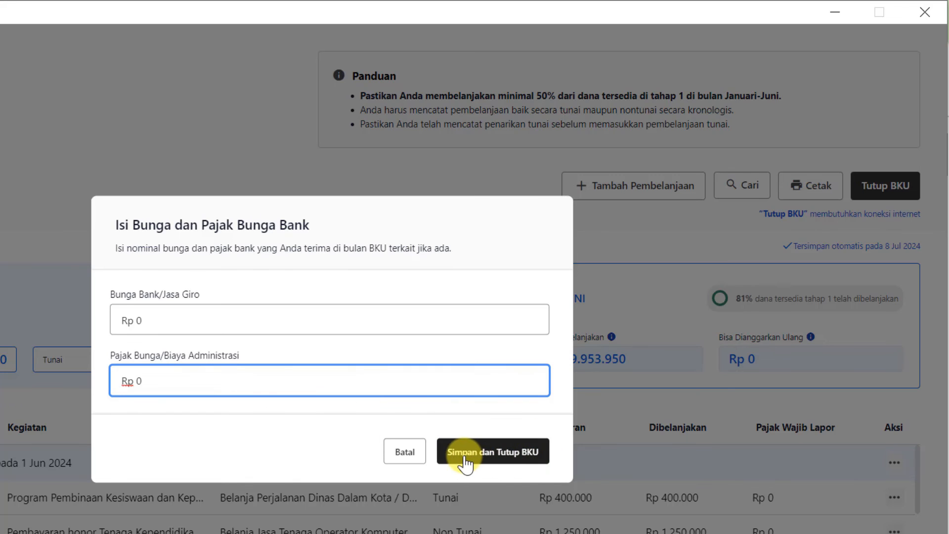
pyautogui.click(544, 460)
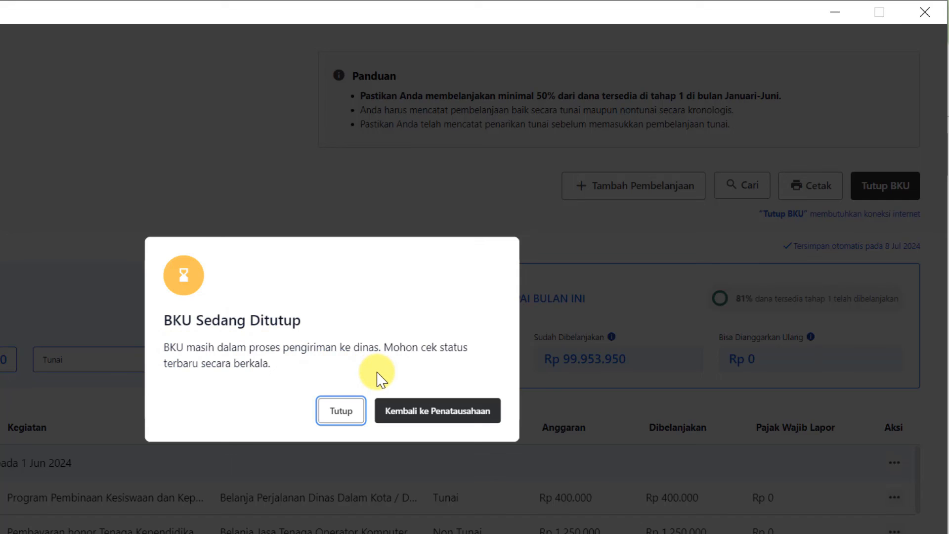
# - Print June's BKU report via Cetak BKU, then return to the month overview
pyautogui.click(441, 422)
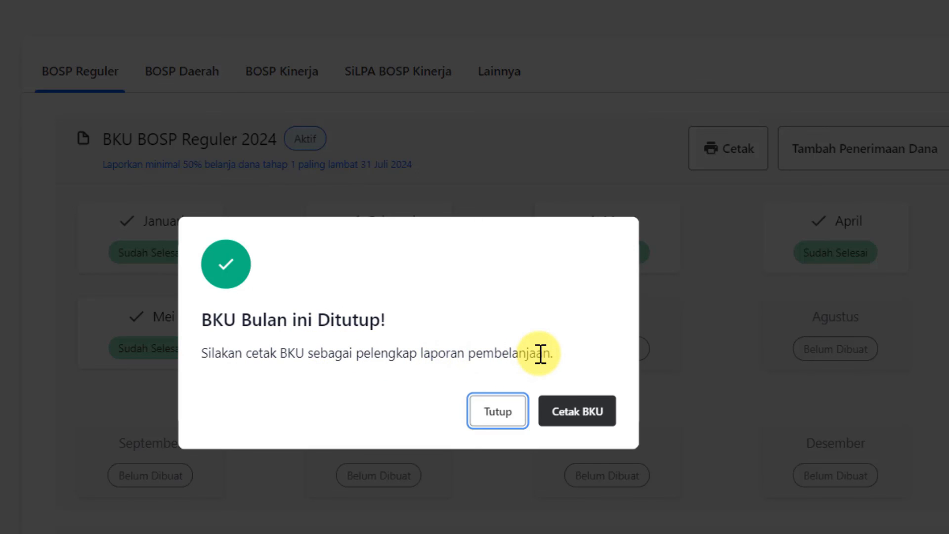
pyautogui.click(587, 415)
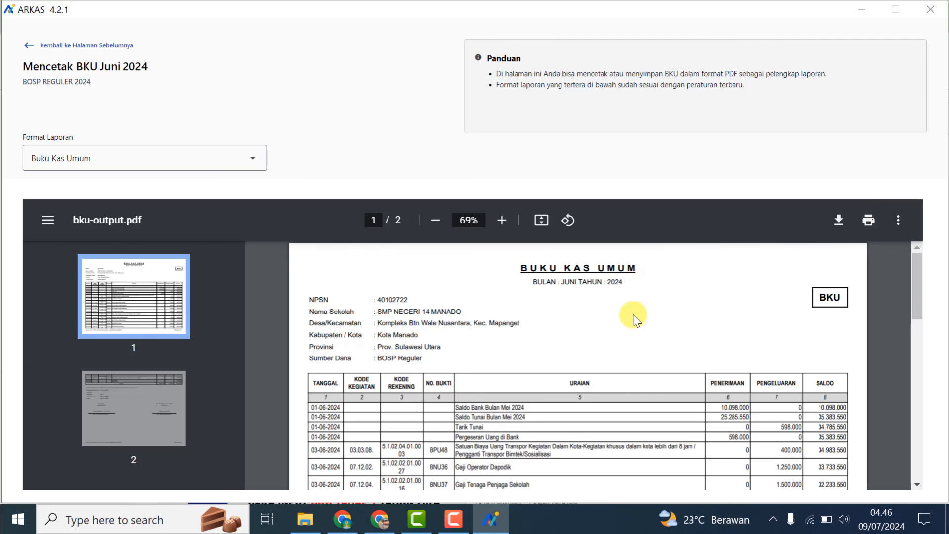
pyautogui.click(28, 45)
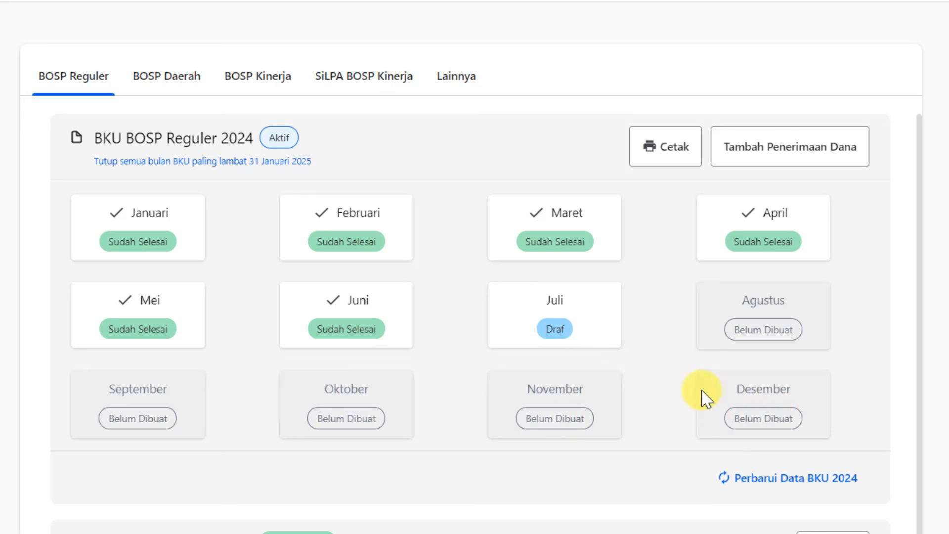
pyautogui.click(583, 311)
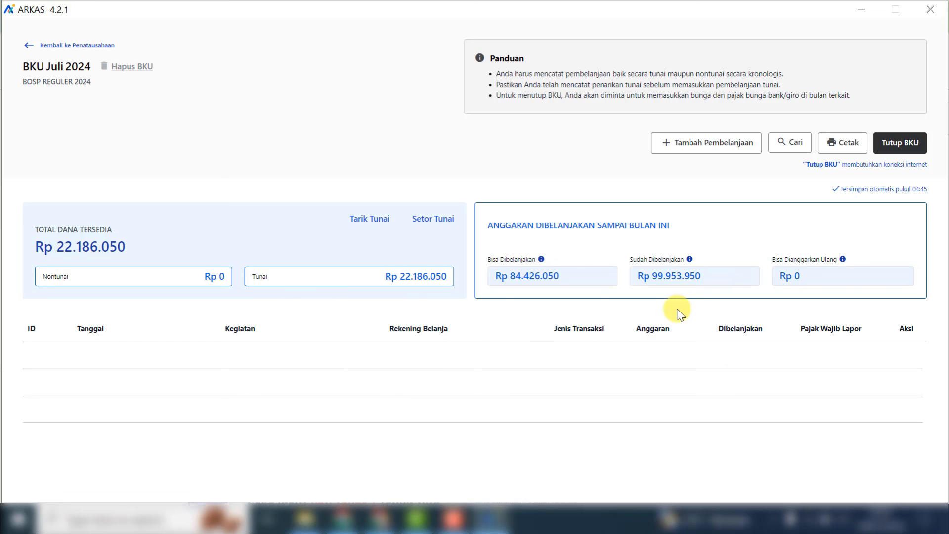
pyautogui.click(30, 49)
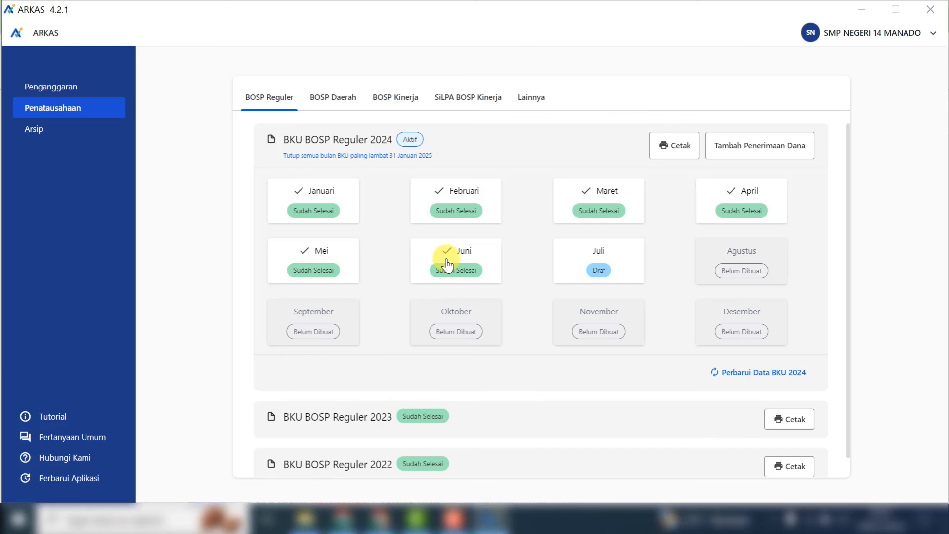